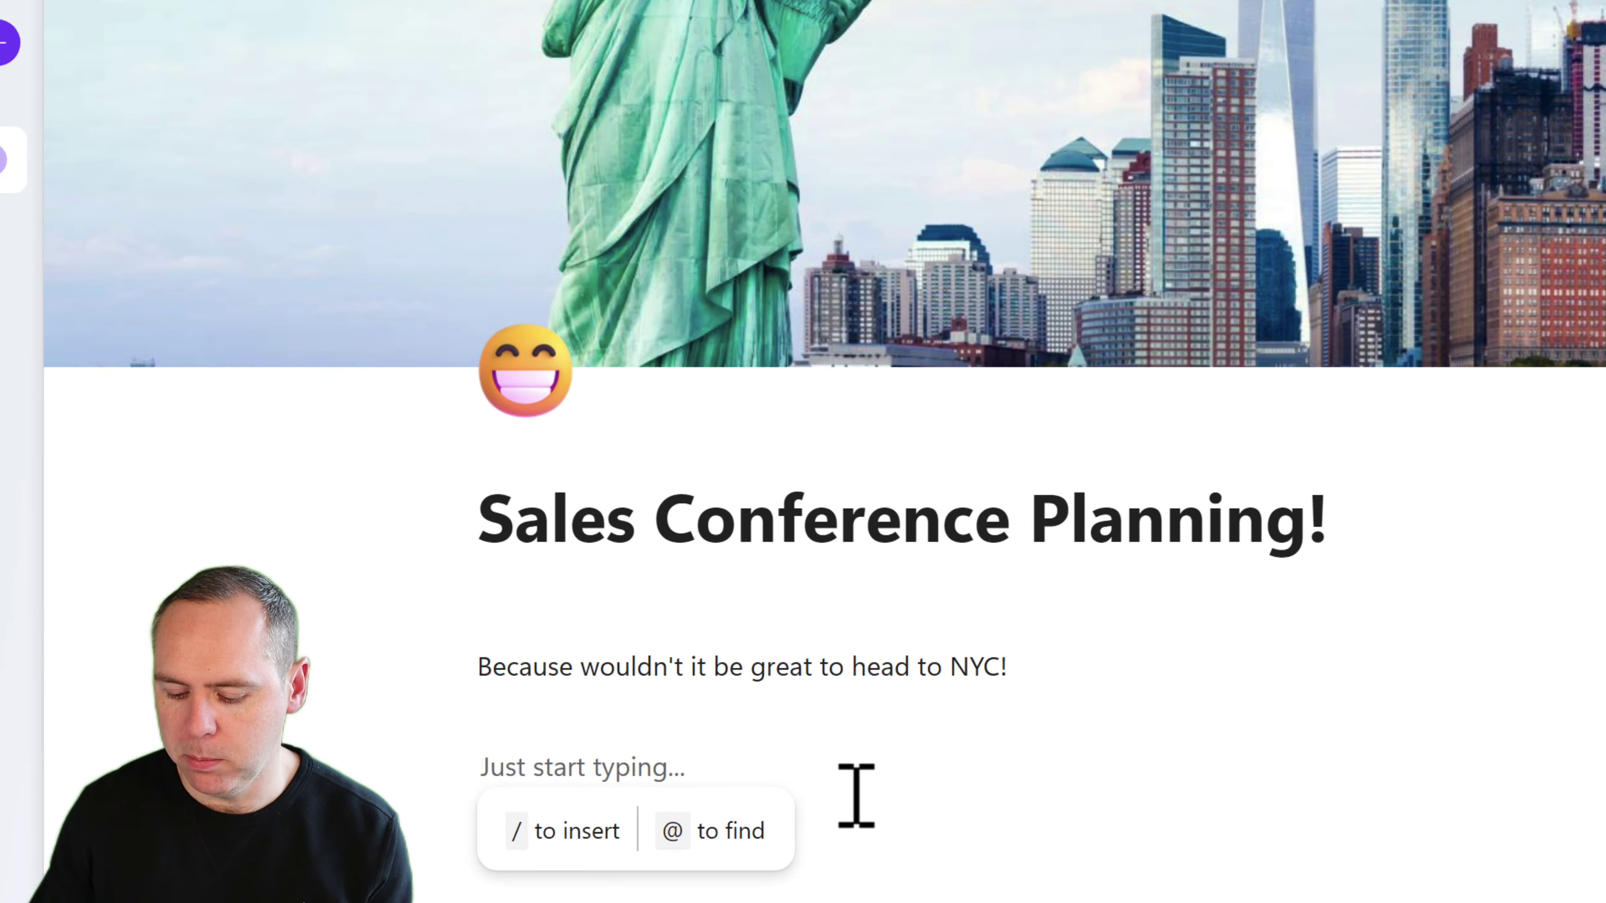
# Insert a Copilot 'Draft page content' block on the empty line below the NYC intro
pyautogui.write('/')
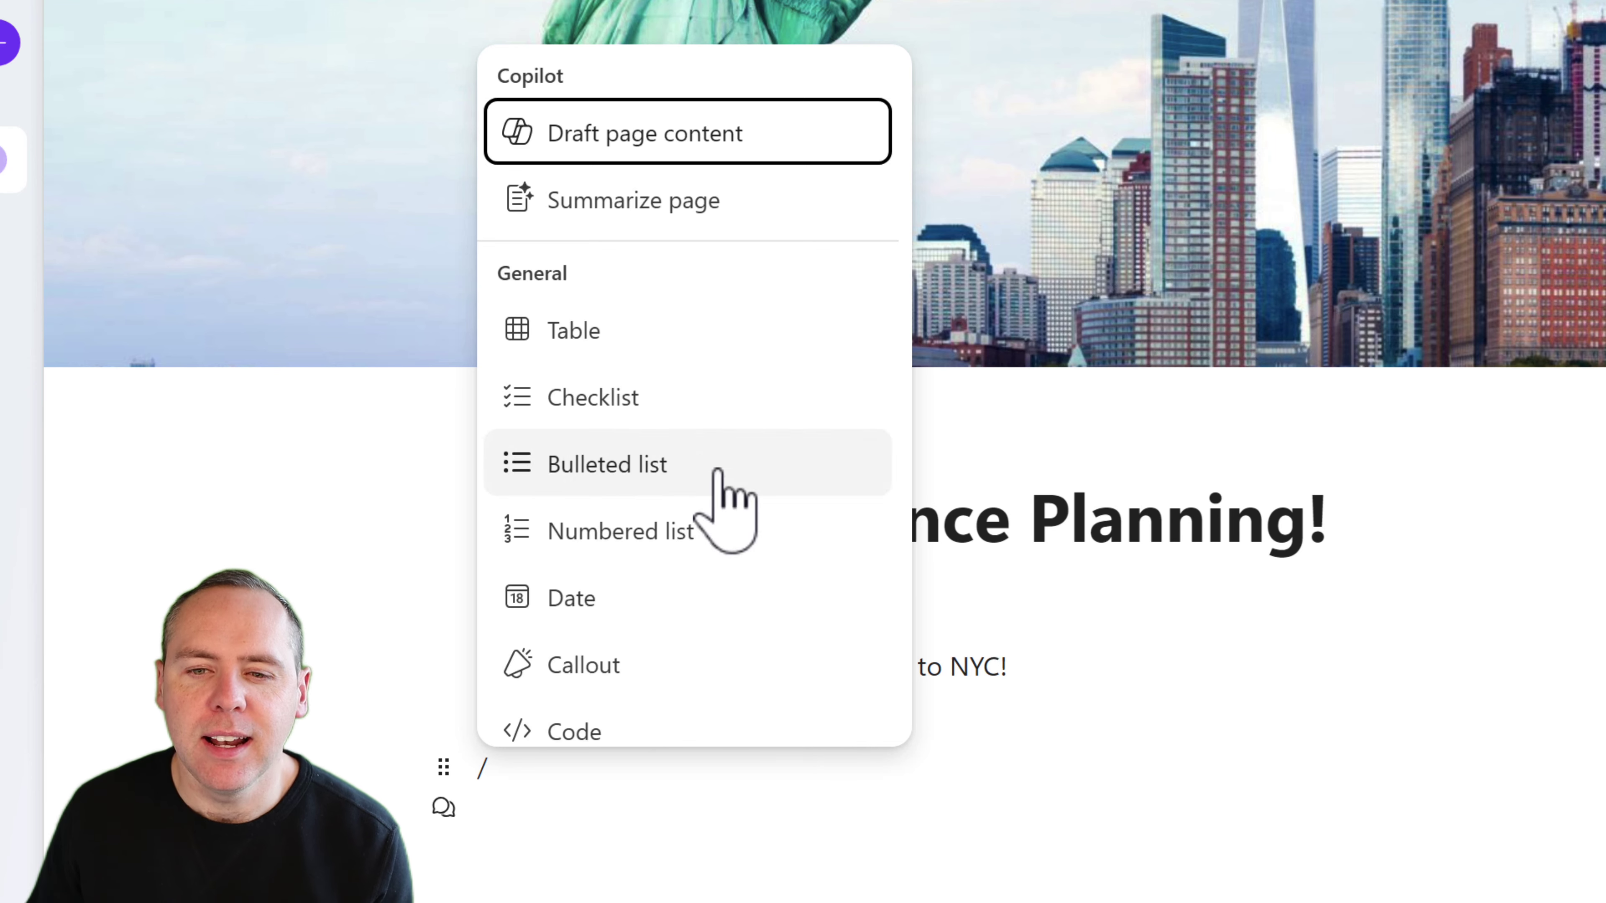
pyautogui.click(636, 137)
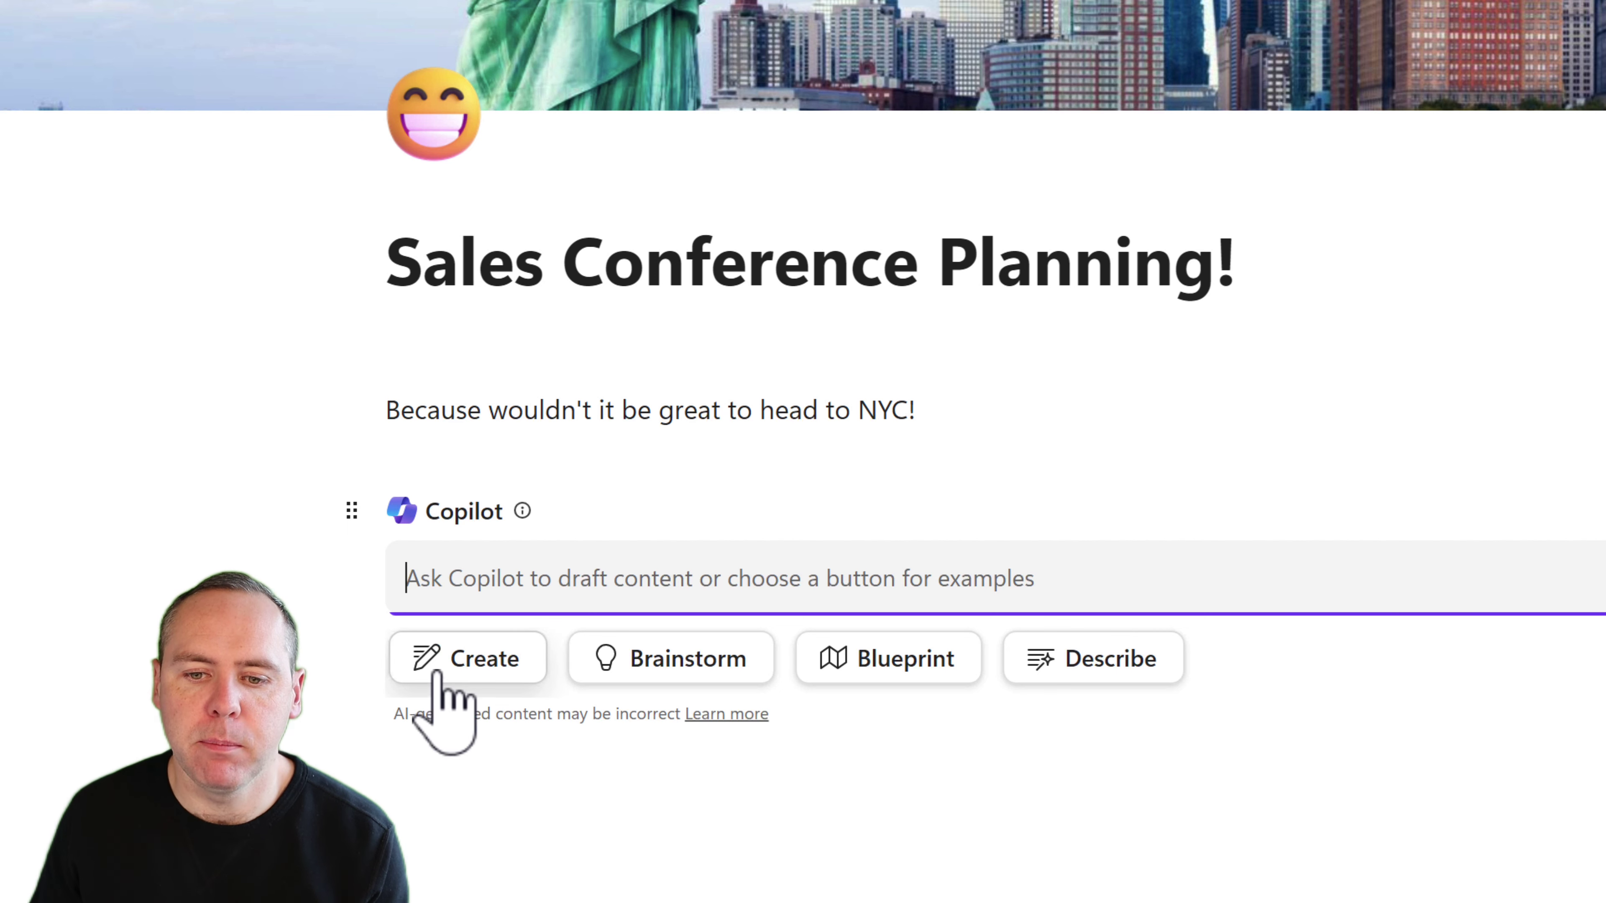
# Preview the Create, Brainstorm and Describe examples, then paste a prompt on why NYC suits the conference
pyautogui.click(460, 669)
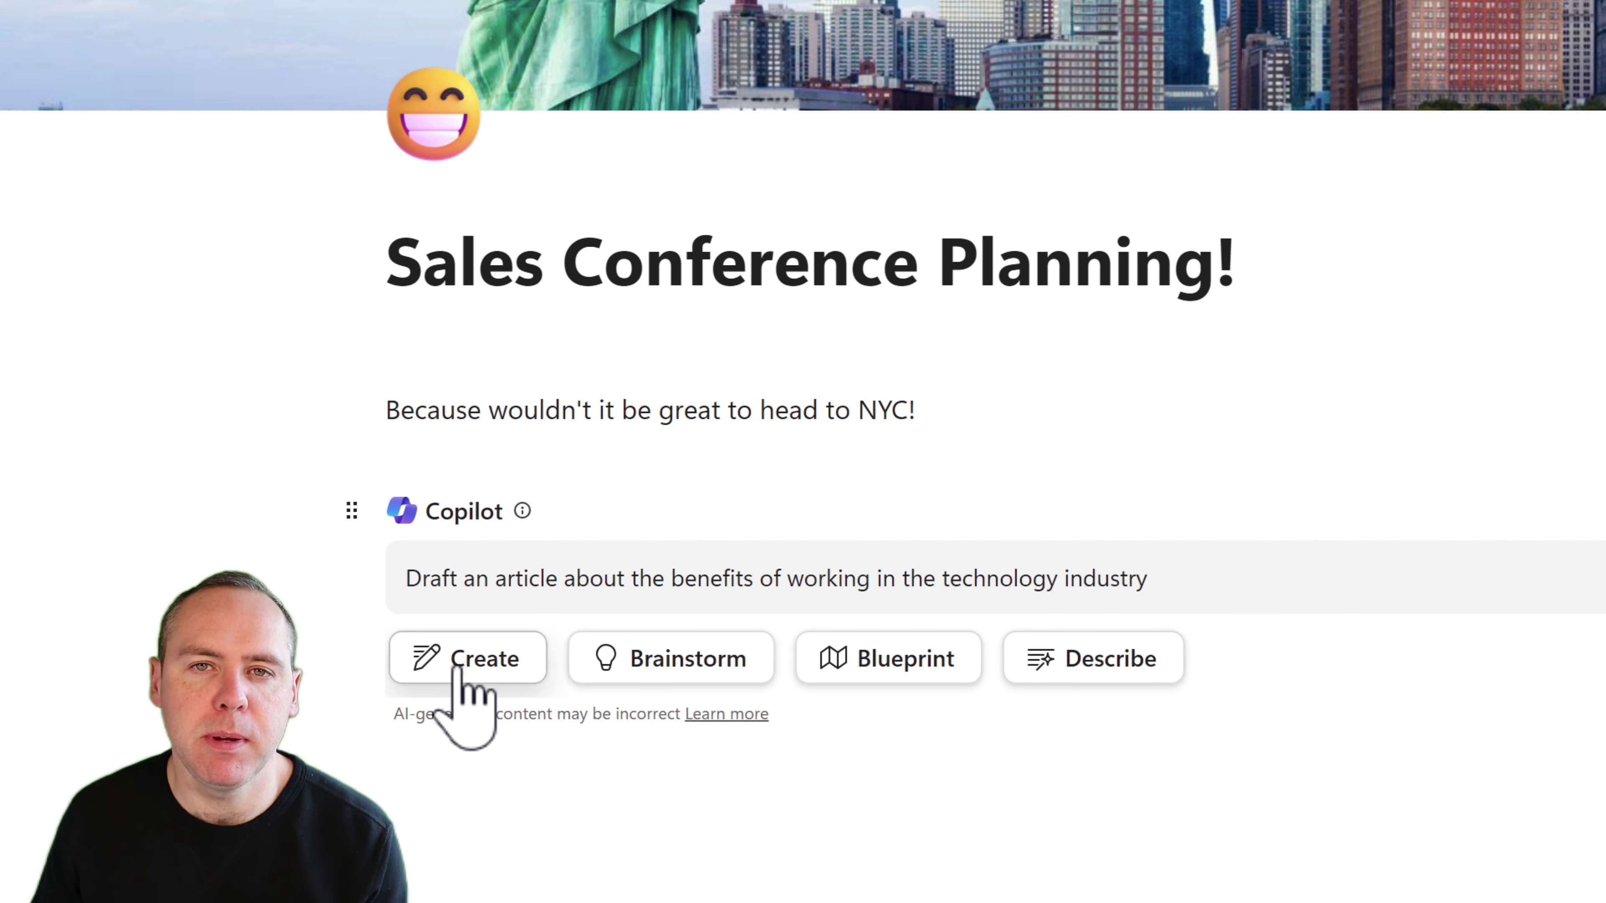
pyautogui.click(683, 669)
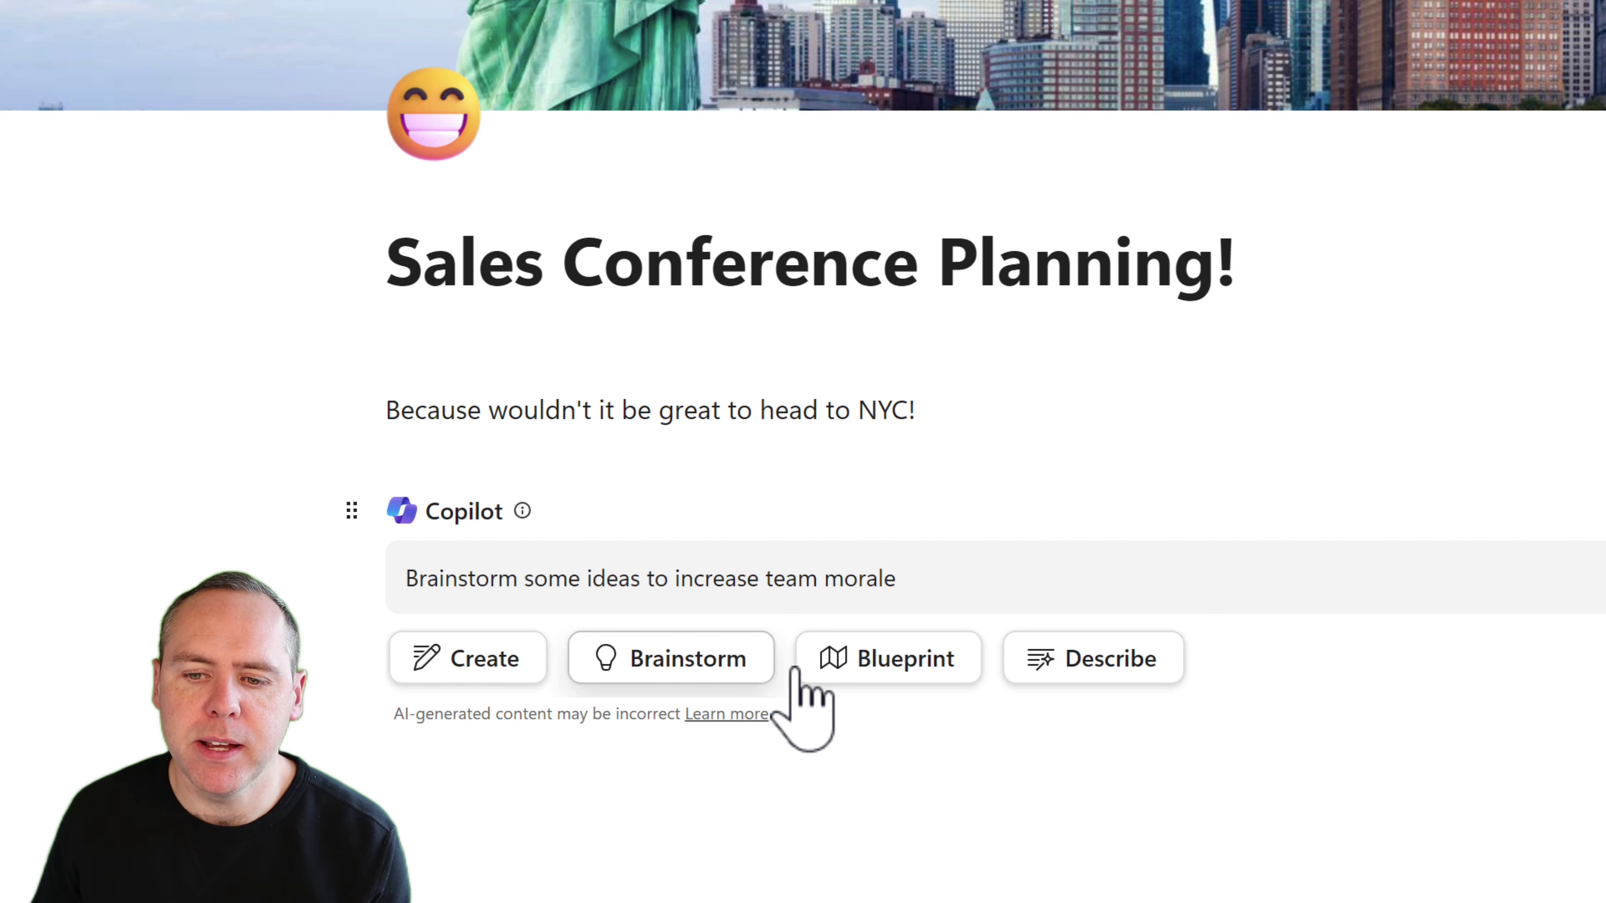
pyautogui.click(1086, 661)
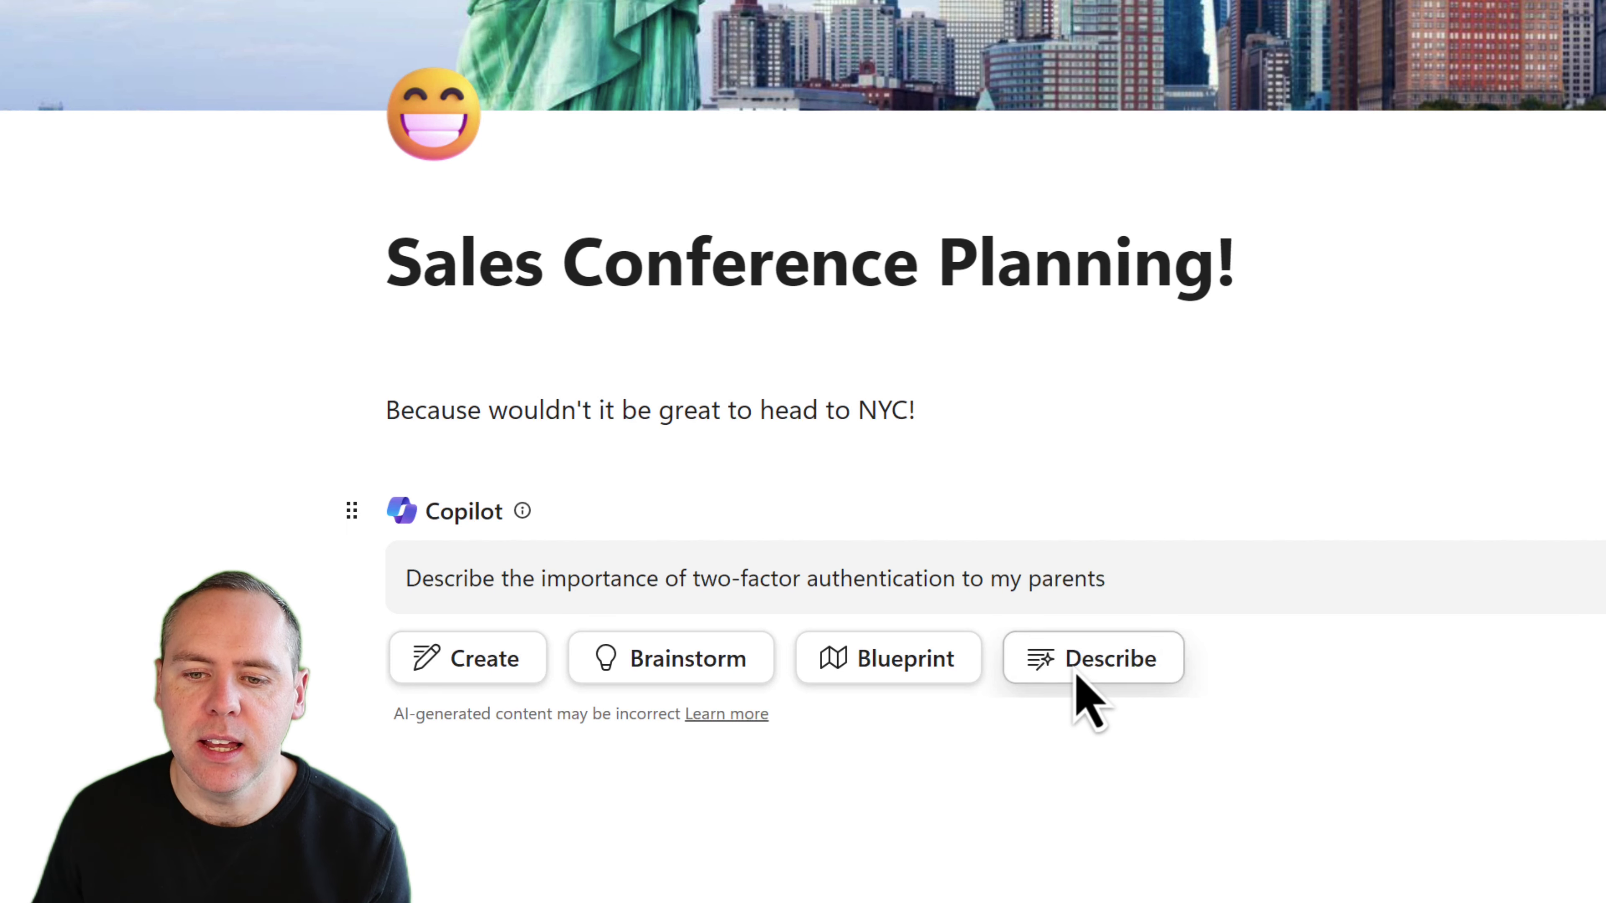
pyautogui.click(708, 590)
pyautogui.hotkey('ctrl', 'v')
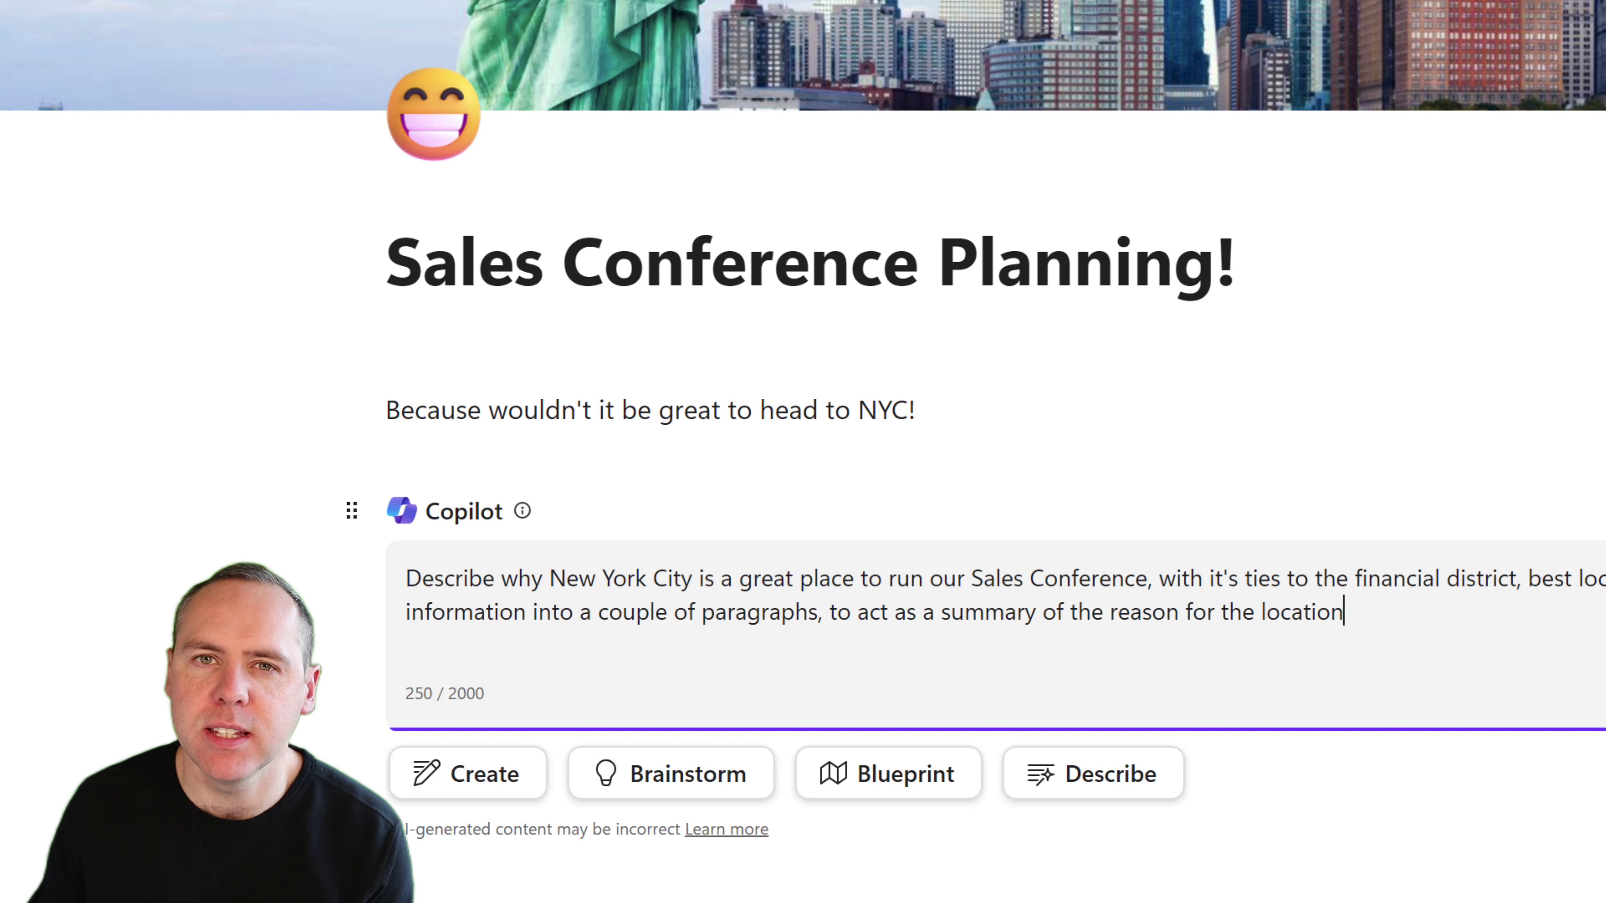
# Have Copilot draft the NYC paragraphs, then rewrite them in a friendlier tone
pyautogui.press('Return')
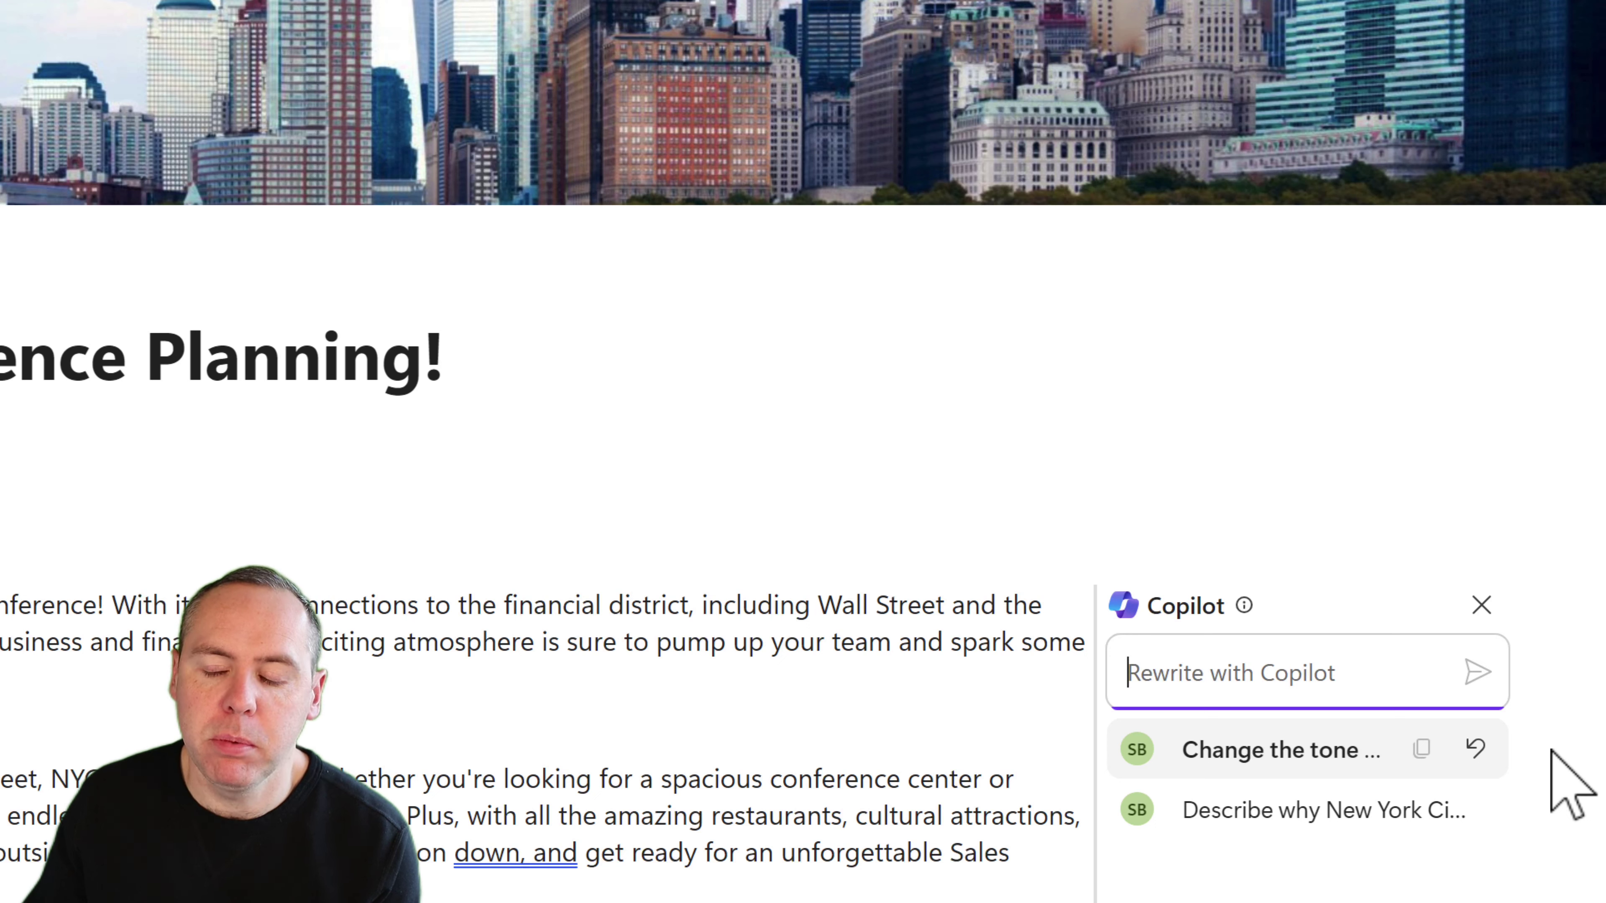
# Compare the original and friendlier Copilot versions, keeping the upbeat NYC write-up
pyautogui.click(1272, 822)
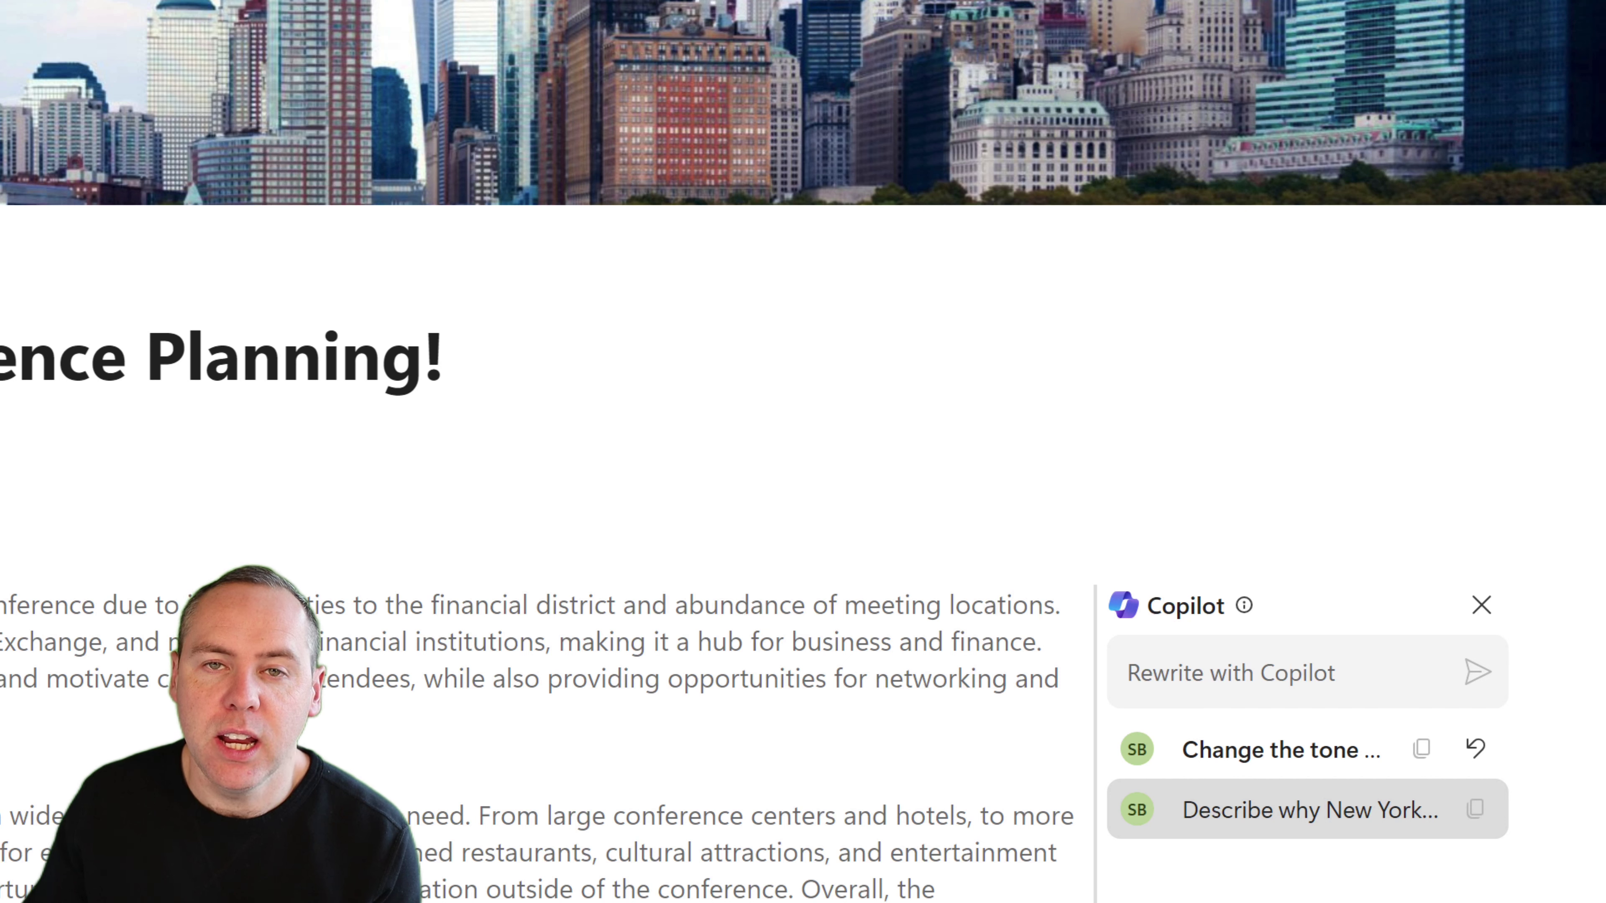
pyautogui.click(1329, 748)
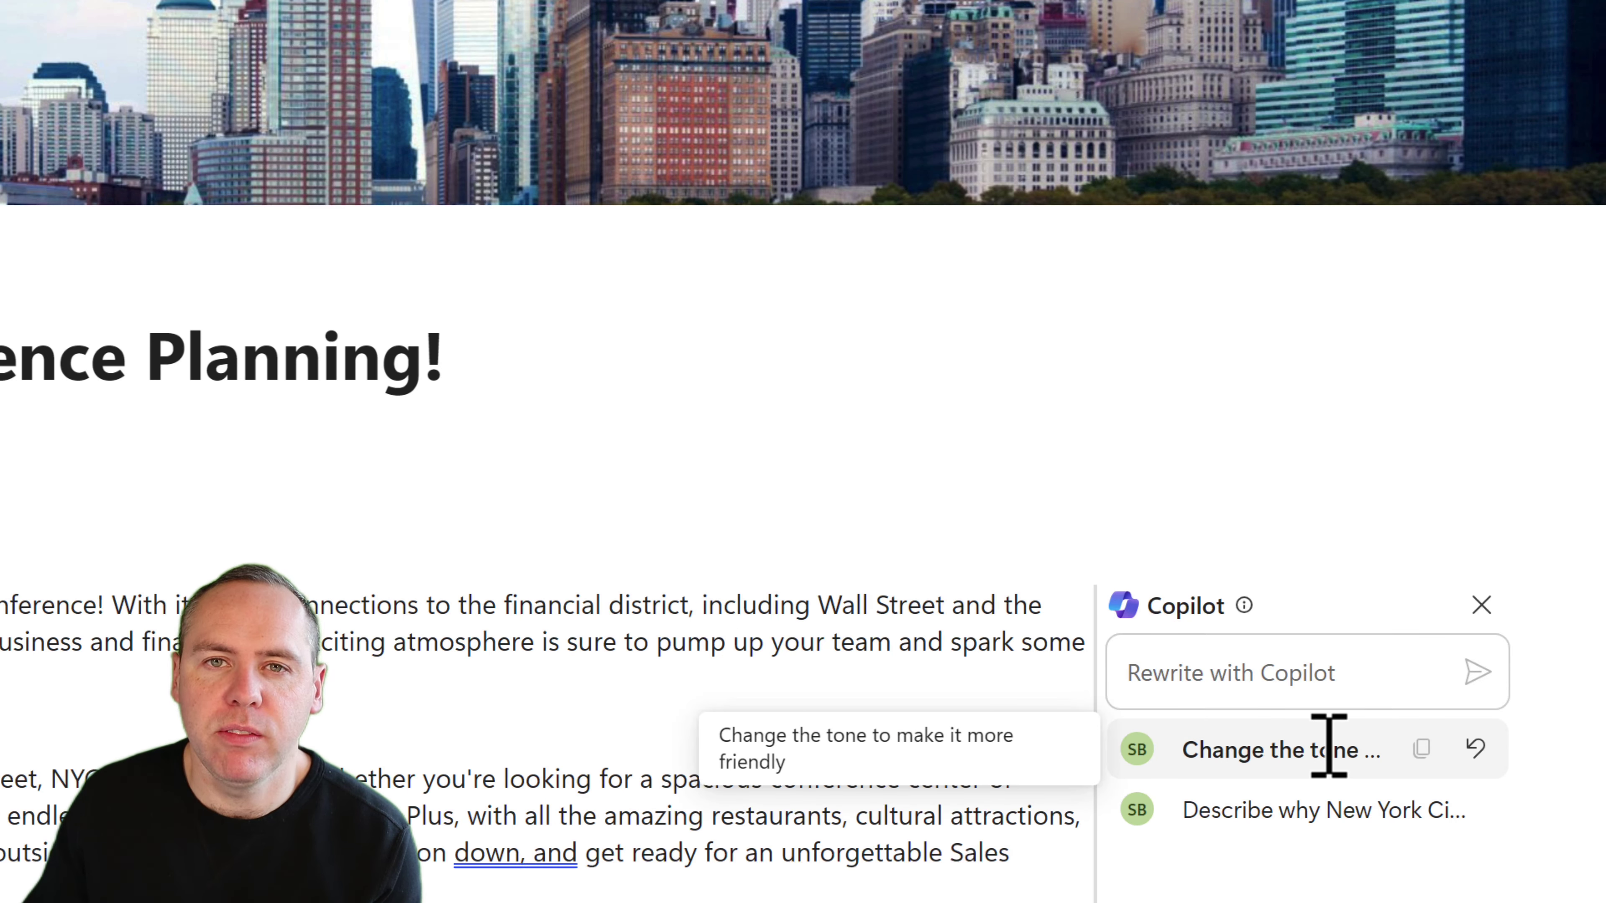
pyautogui.click(1285, 815)
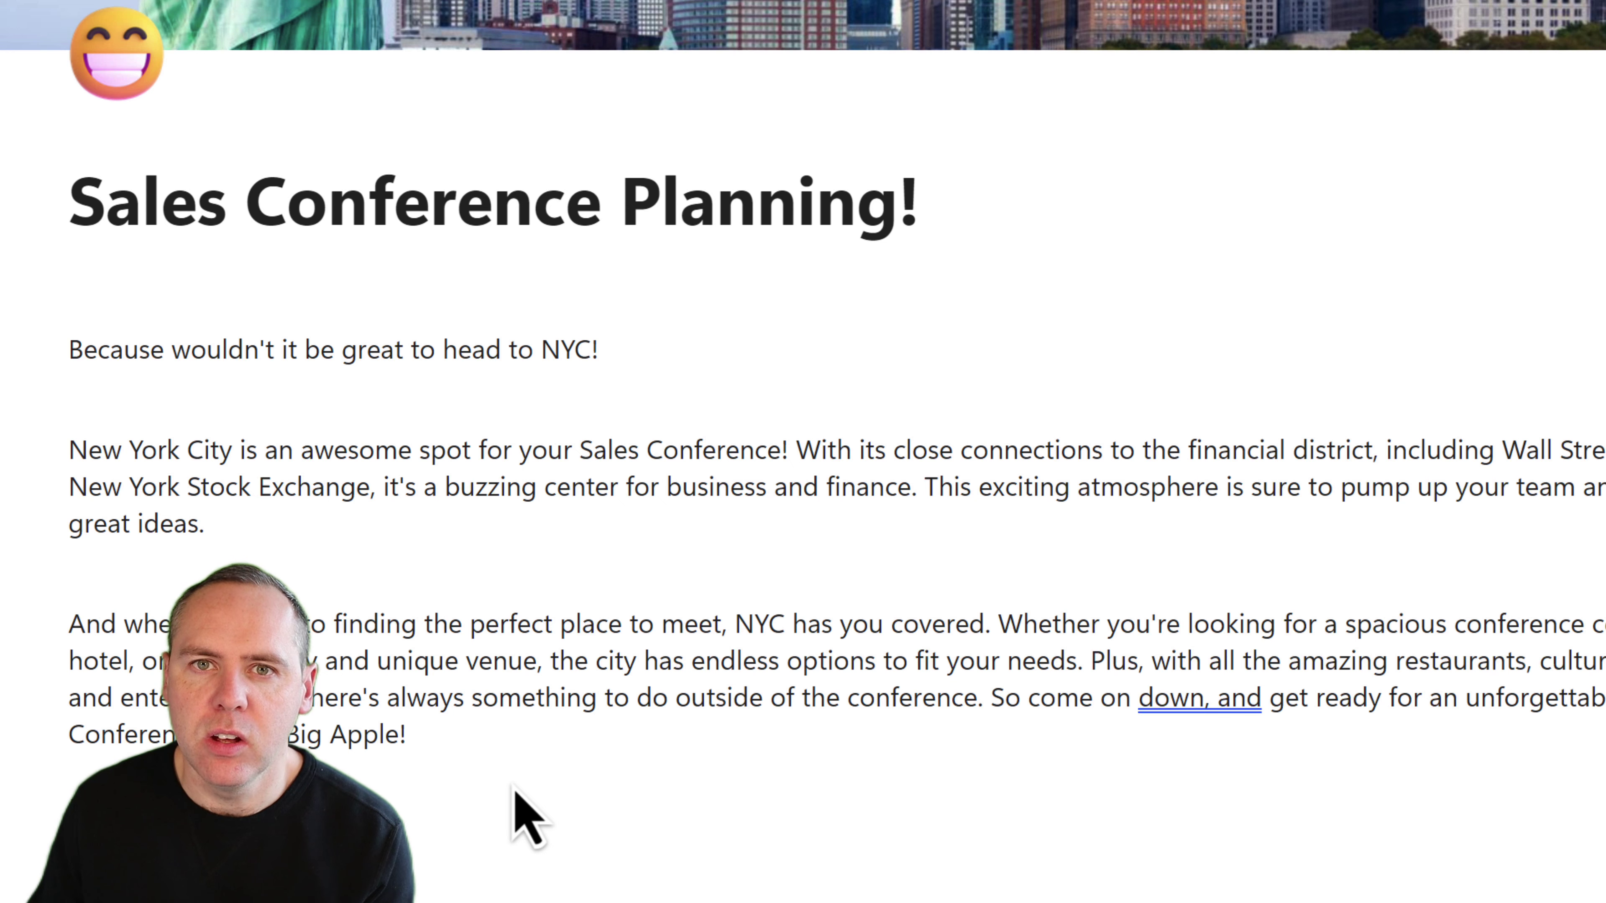
# Under a Planning Actions heading, have Copilot draft a conference task table with owners, due dates and status
pyautogui.write('/')
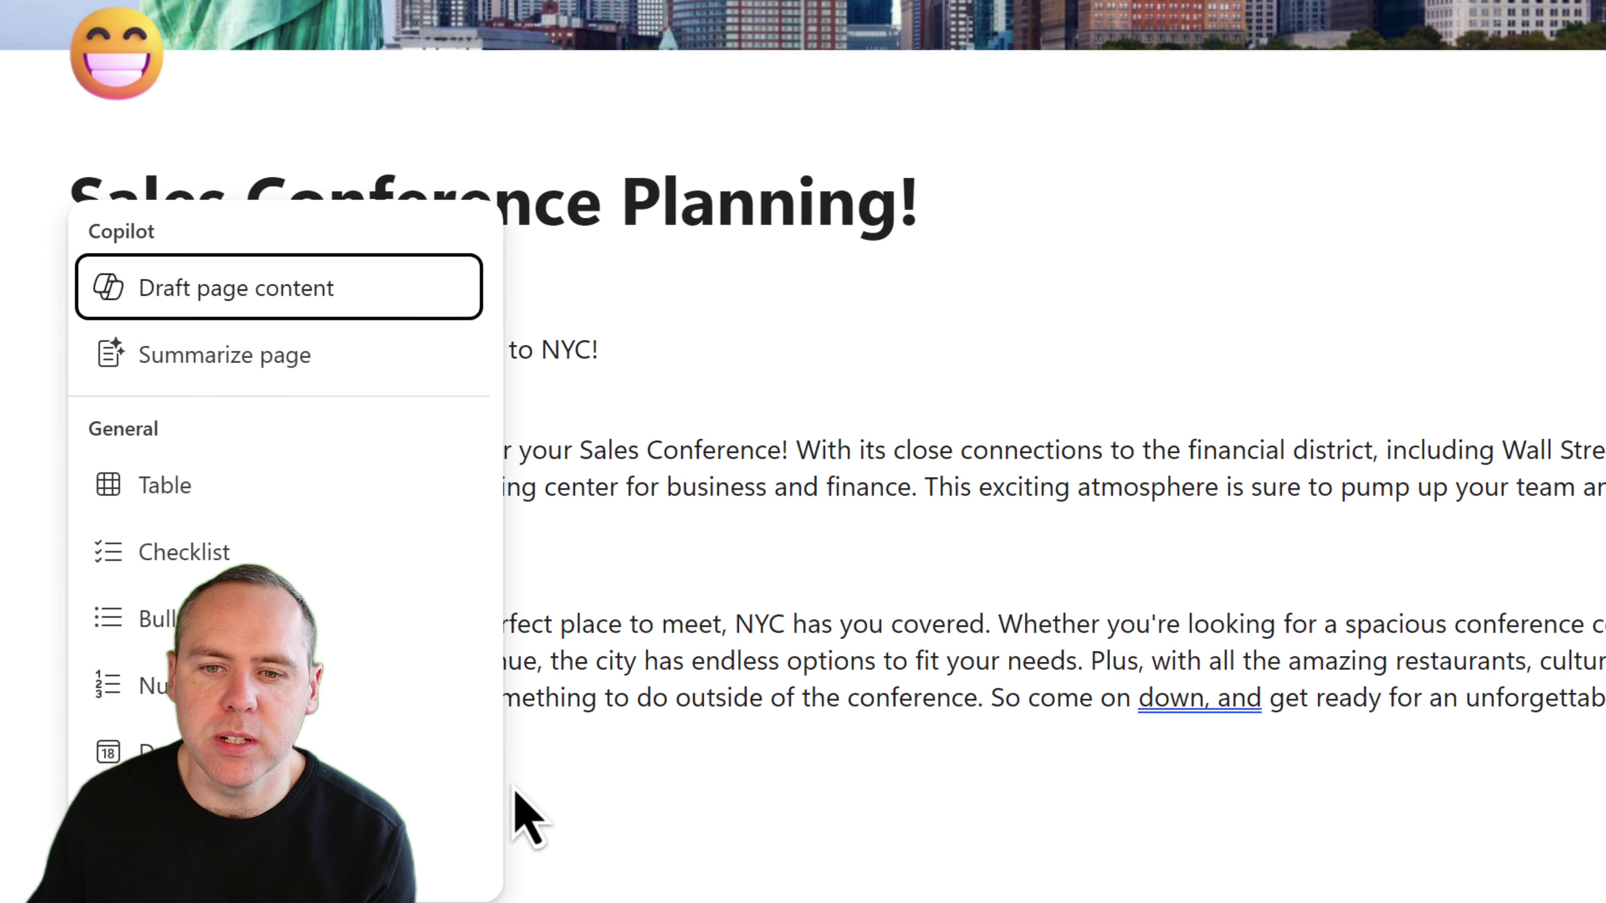
pyautogui.click(369, 297)
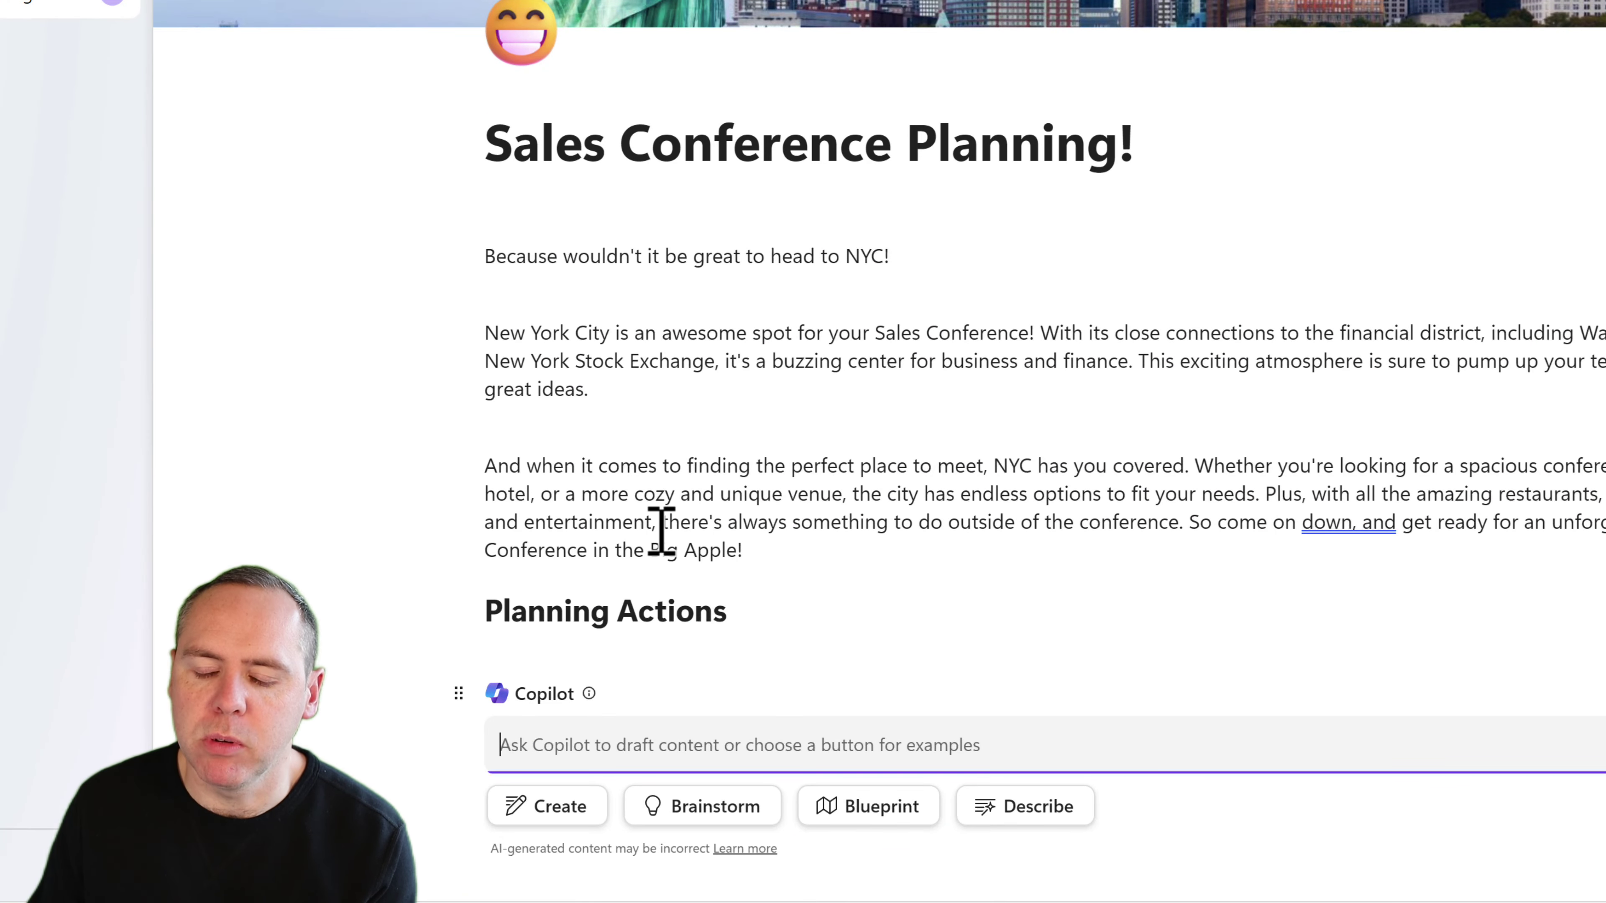
pyautogui.click(558, 807)
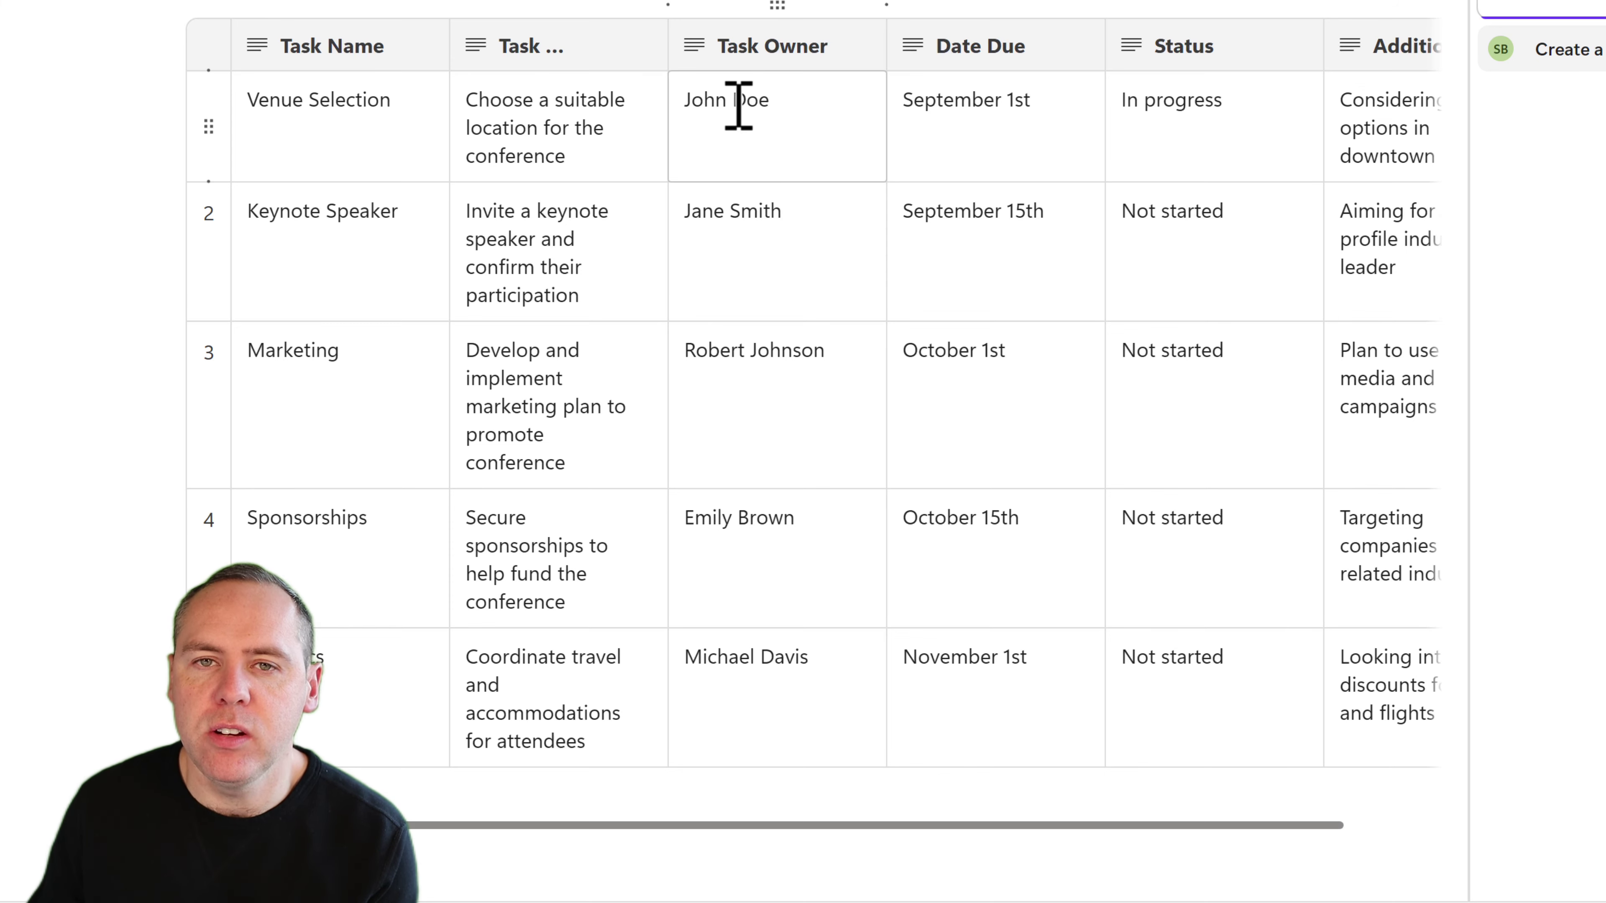
pyautogui.click(771, 105)
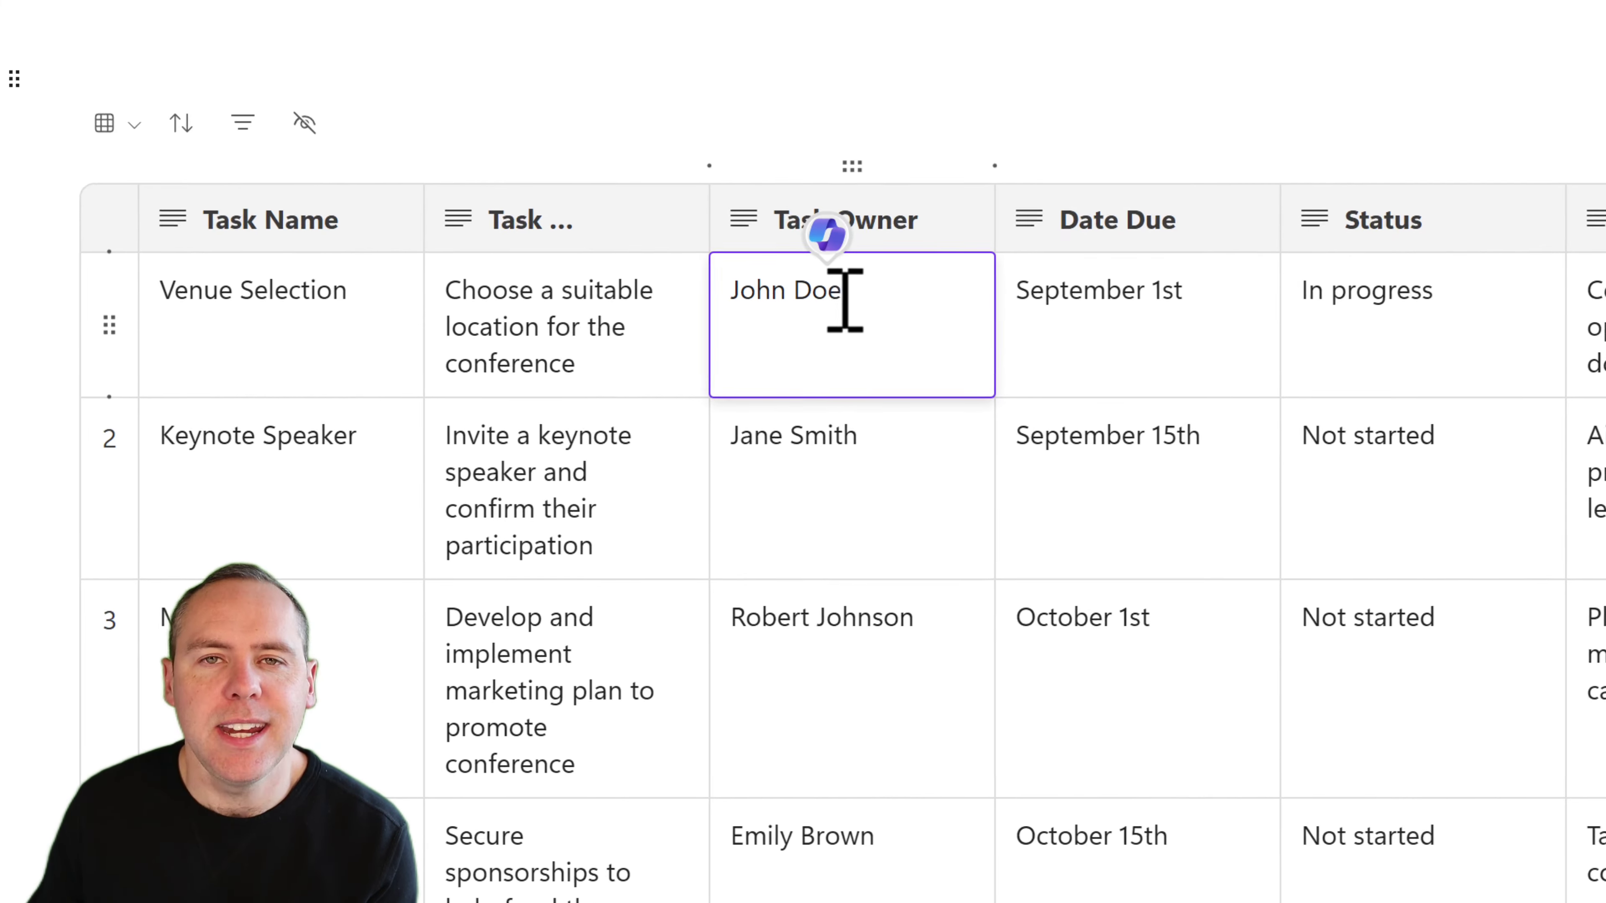
pyautogui.moveTo(875, 297); pyautogui.dragTo(728, 297)
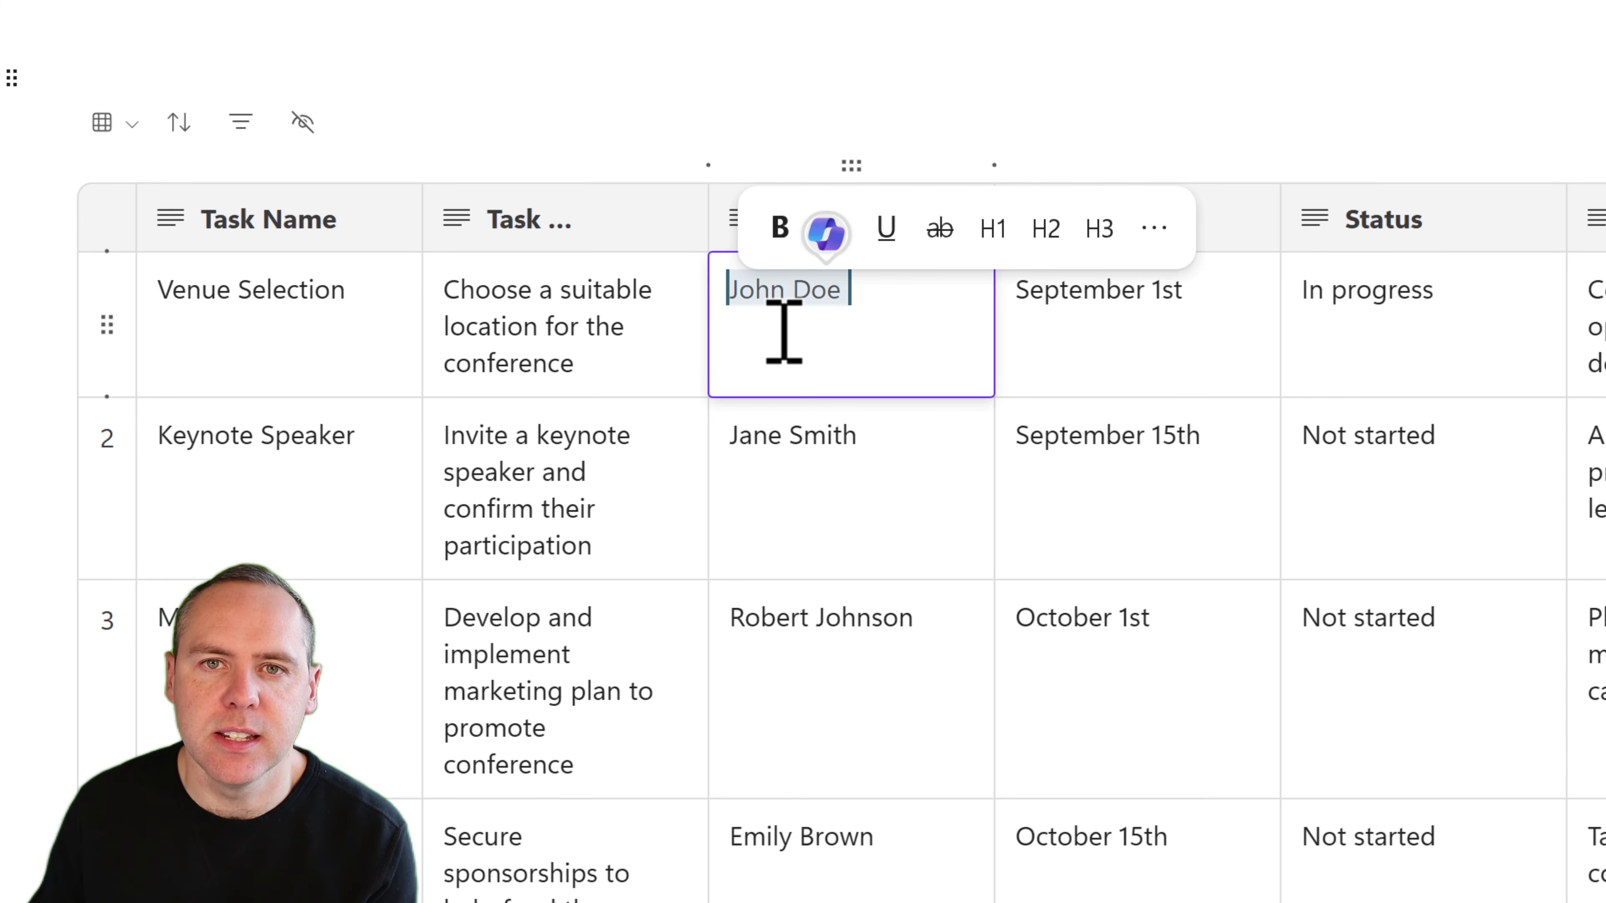
pyautogui.press('BackSpace')
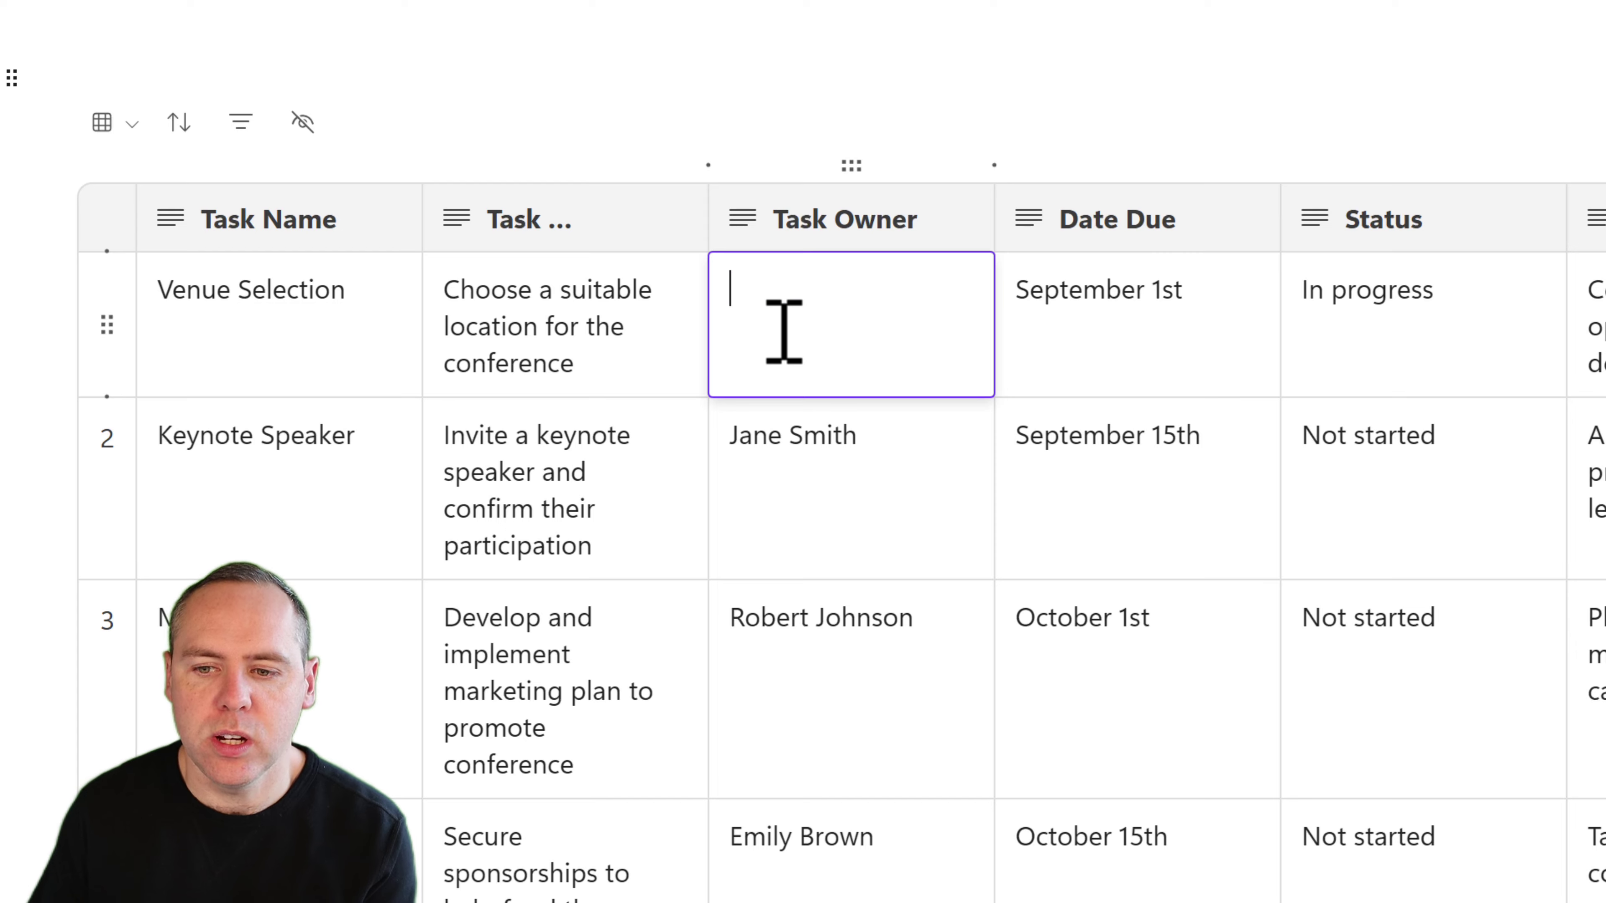
pyautogui.write('@Scott')
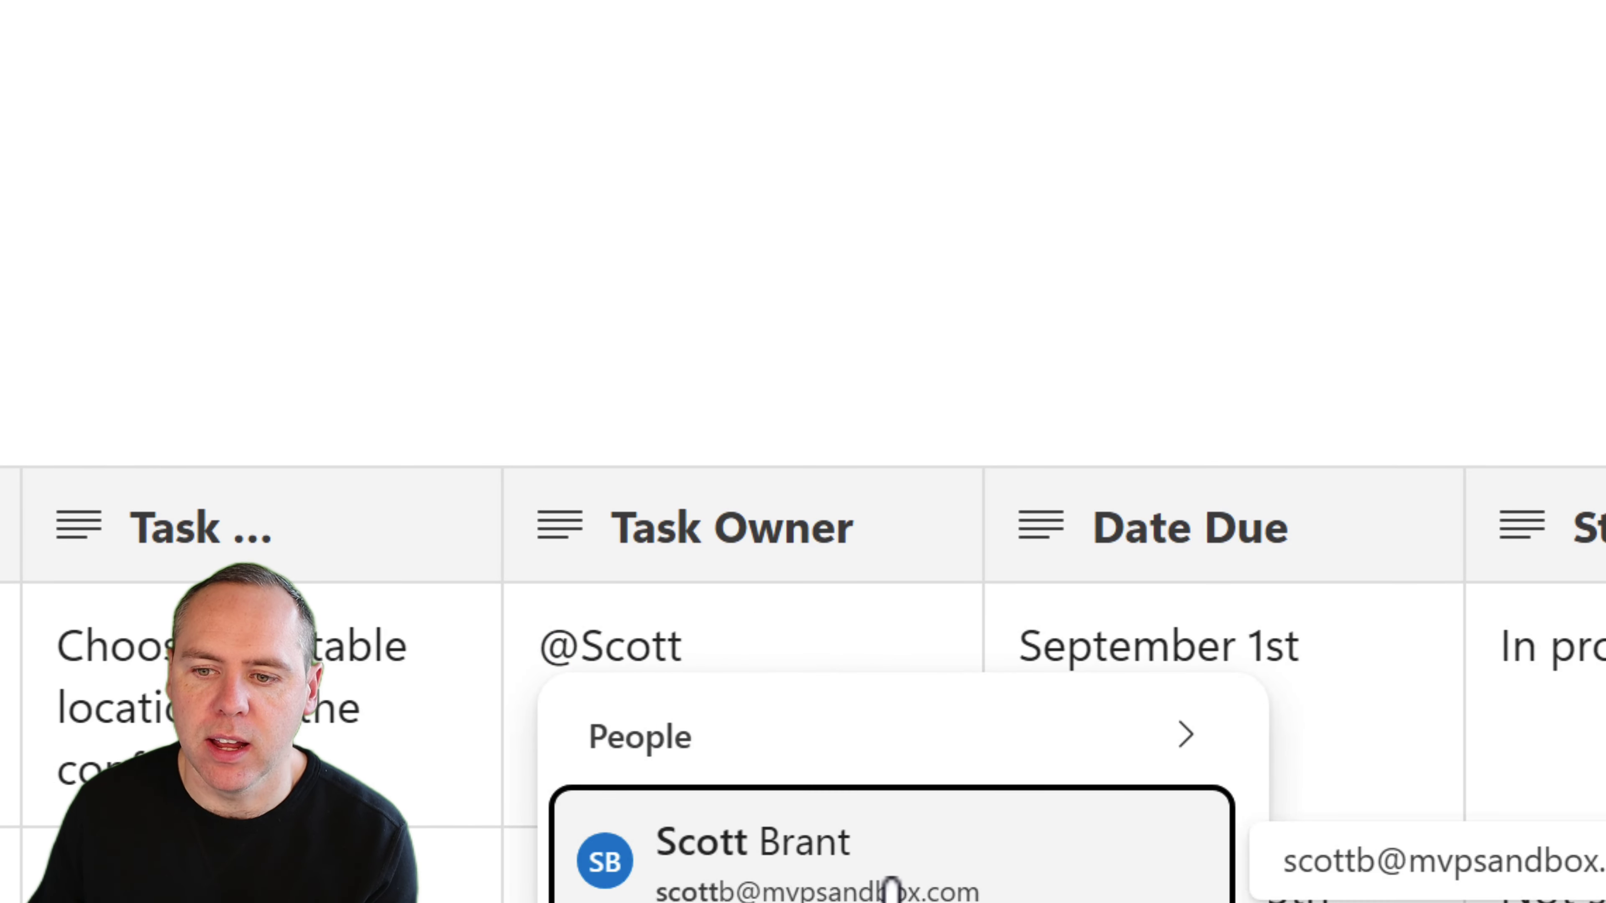
pyautogui.click(891, 886)
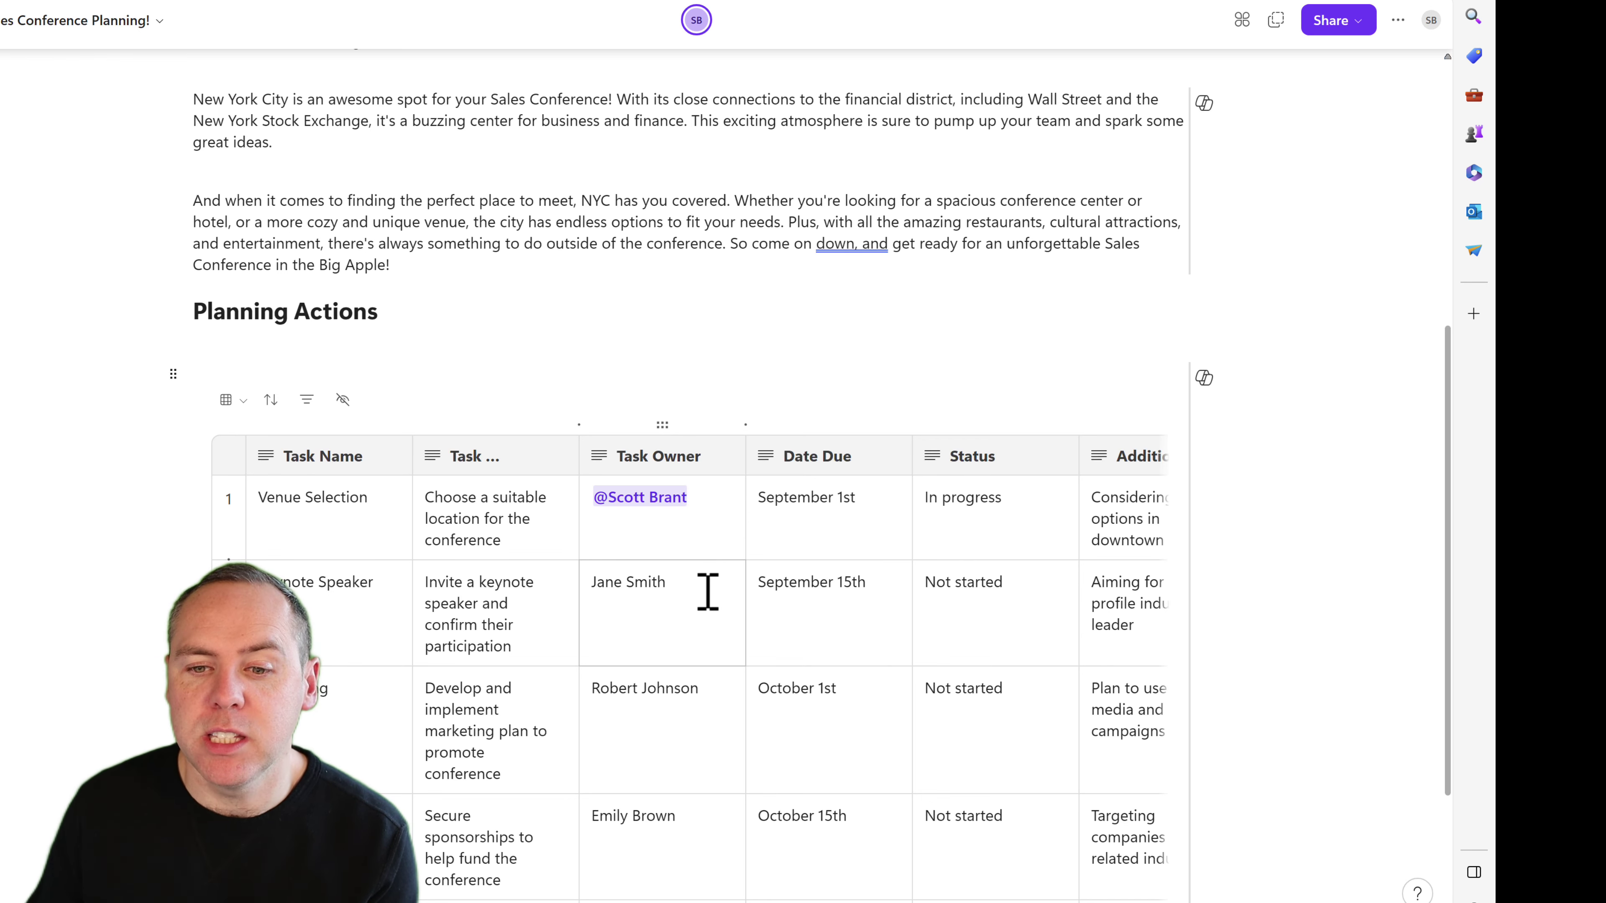
# Review the London-to-New York travel section below the table and return to the page title
pyautogui.scroll(-1, 707, 591)
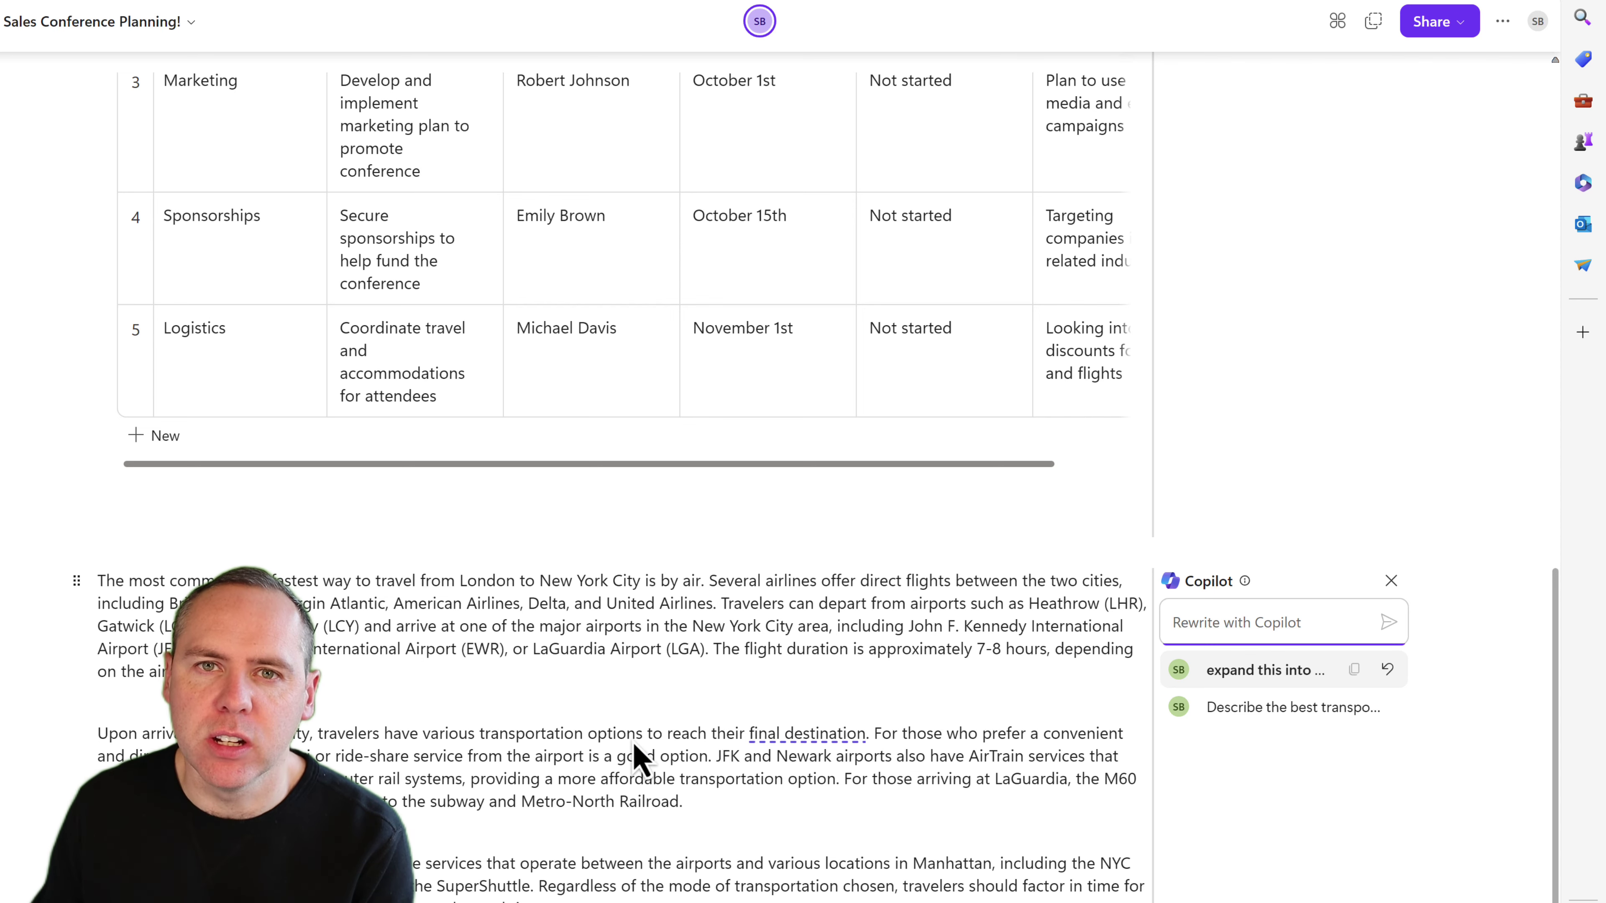
pyautogui.scroll(10, 636, 746)
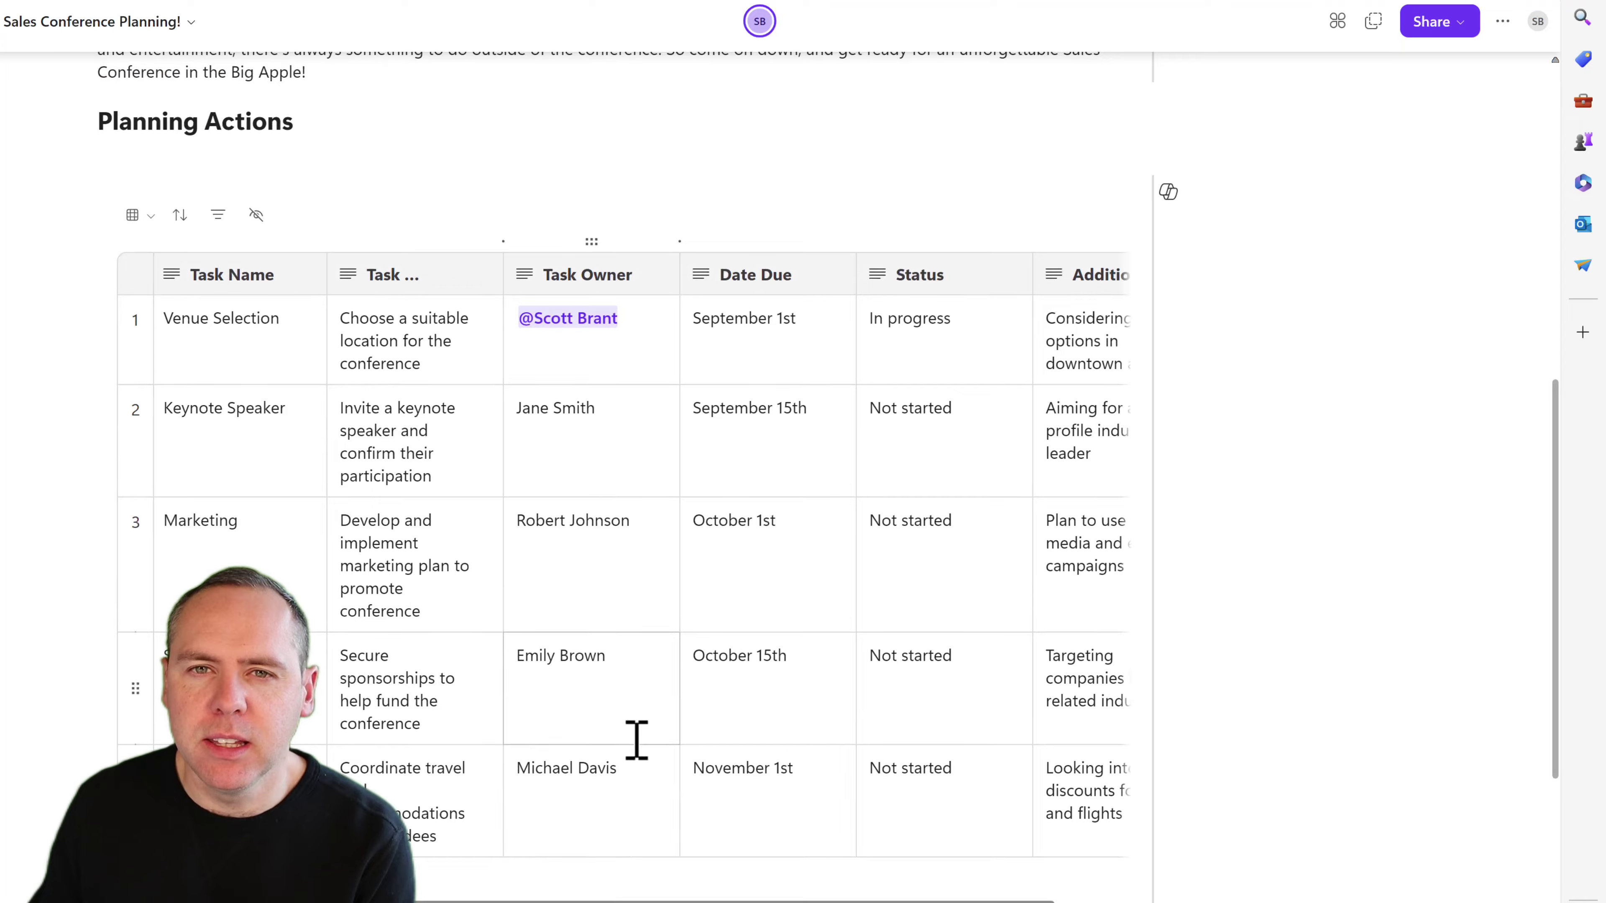
pyautogui.scroll(3, 636, 742)
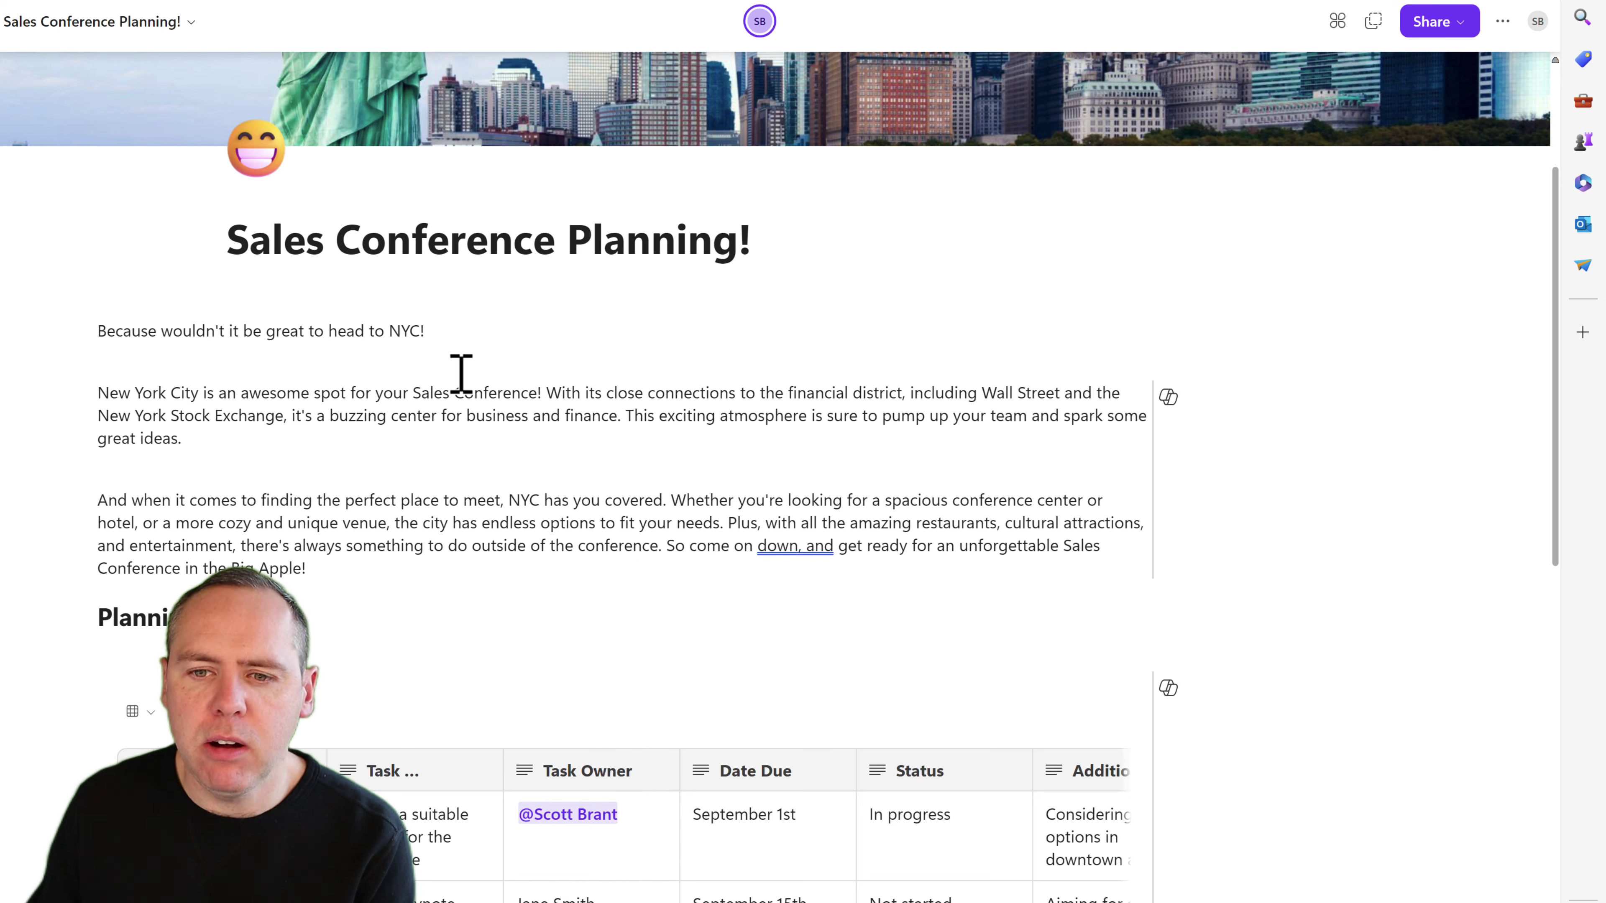
# Replace the opening NYC line with a Copilot page summary, then start a new blank page
pyautogui.moveTo(450, 331); pyautogui.dragTo(104, 333)
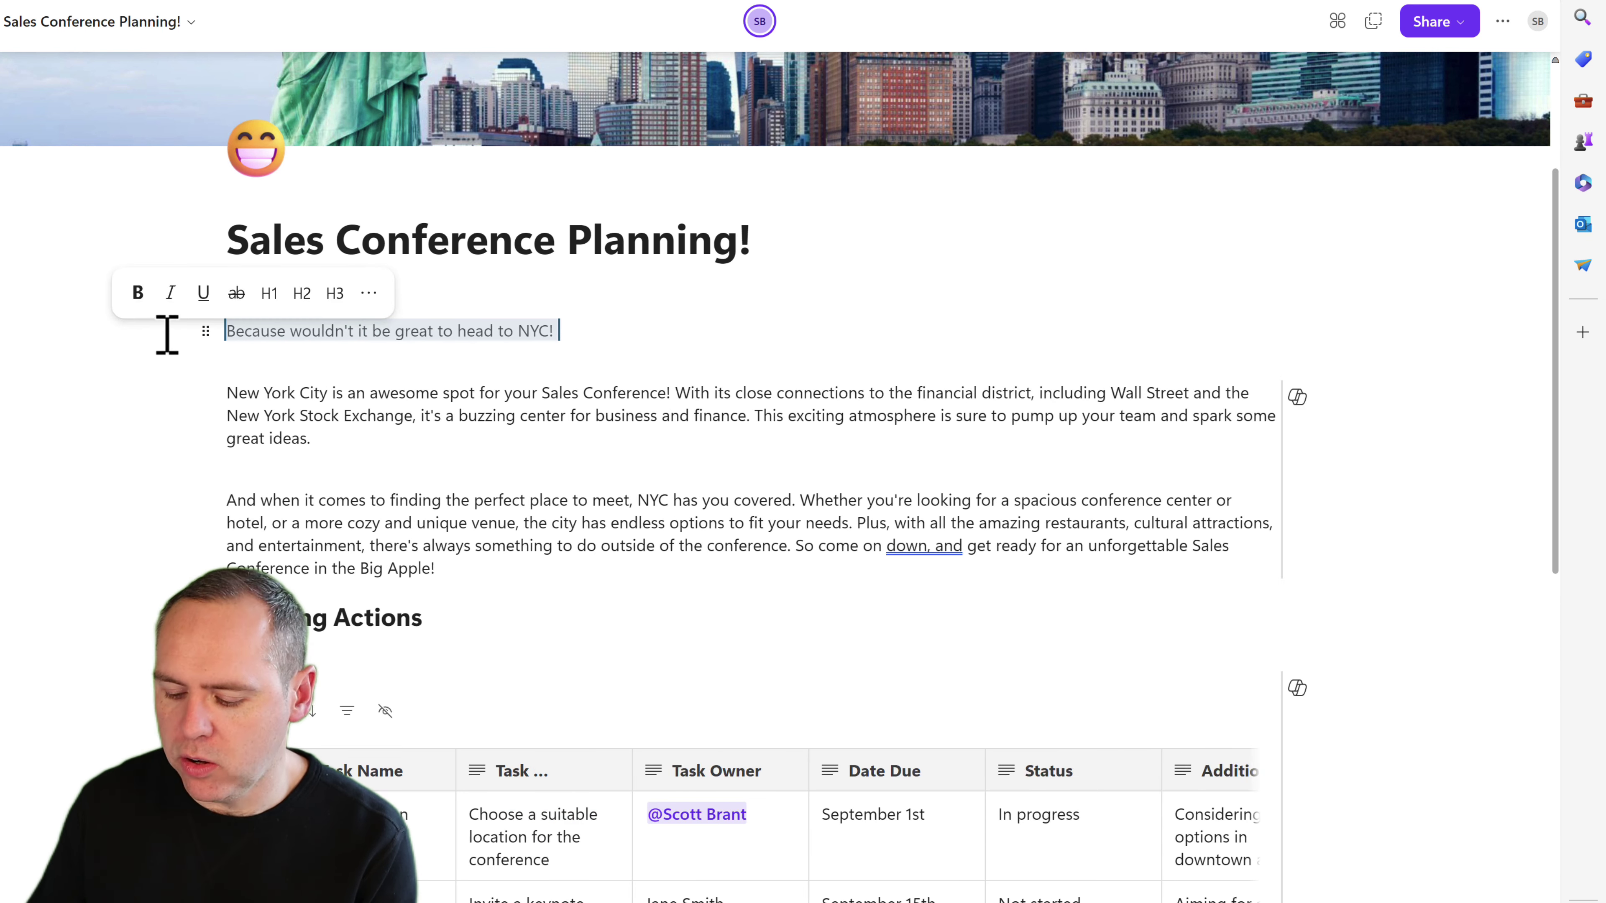
pyautogui.press('BackSpace')
pyautogui.write('/')
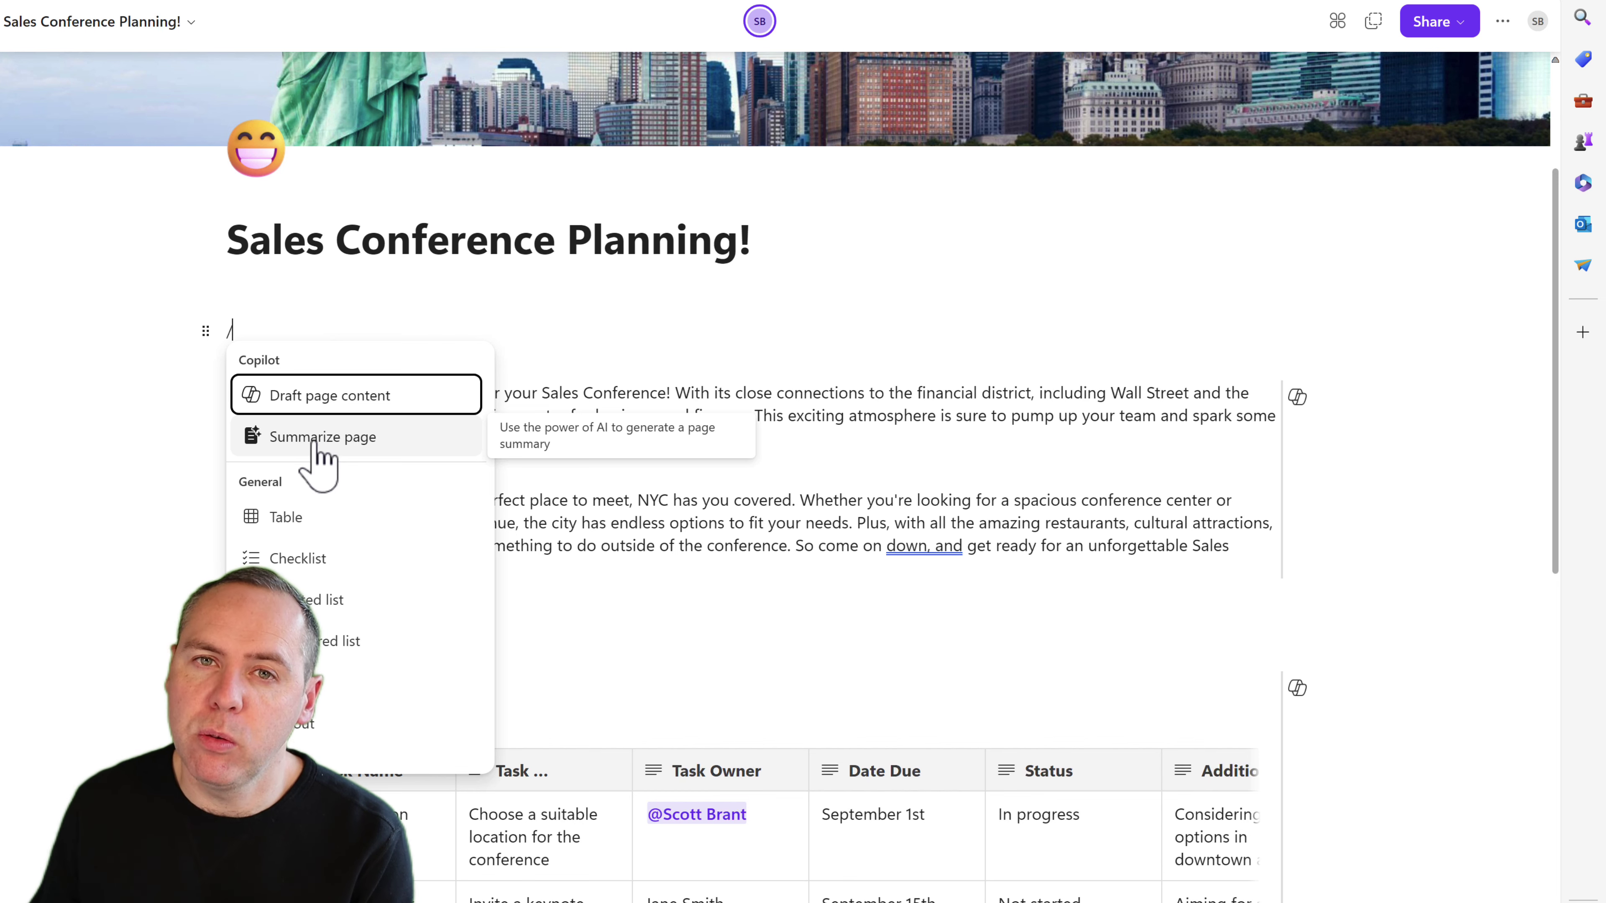
pyautogui.press('Return')
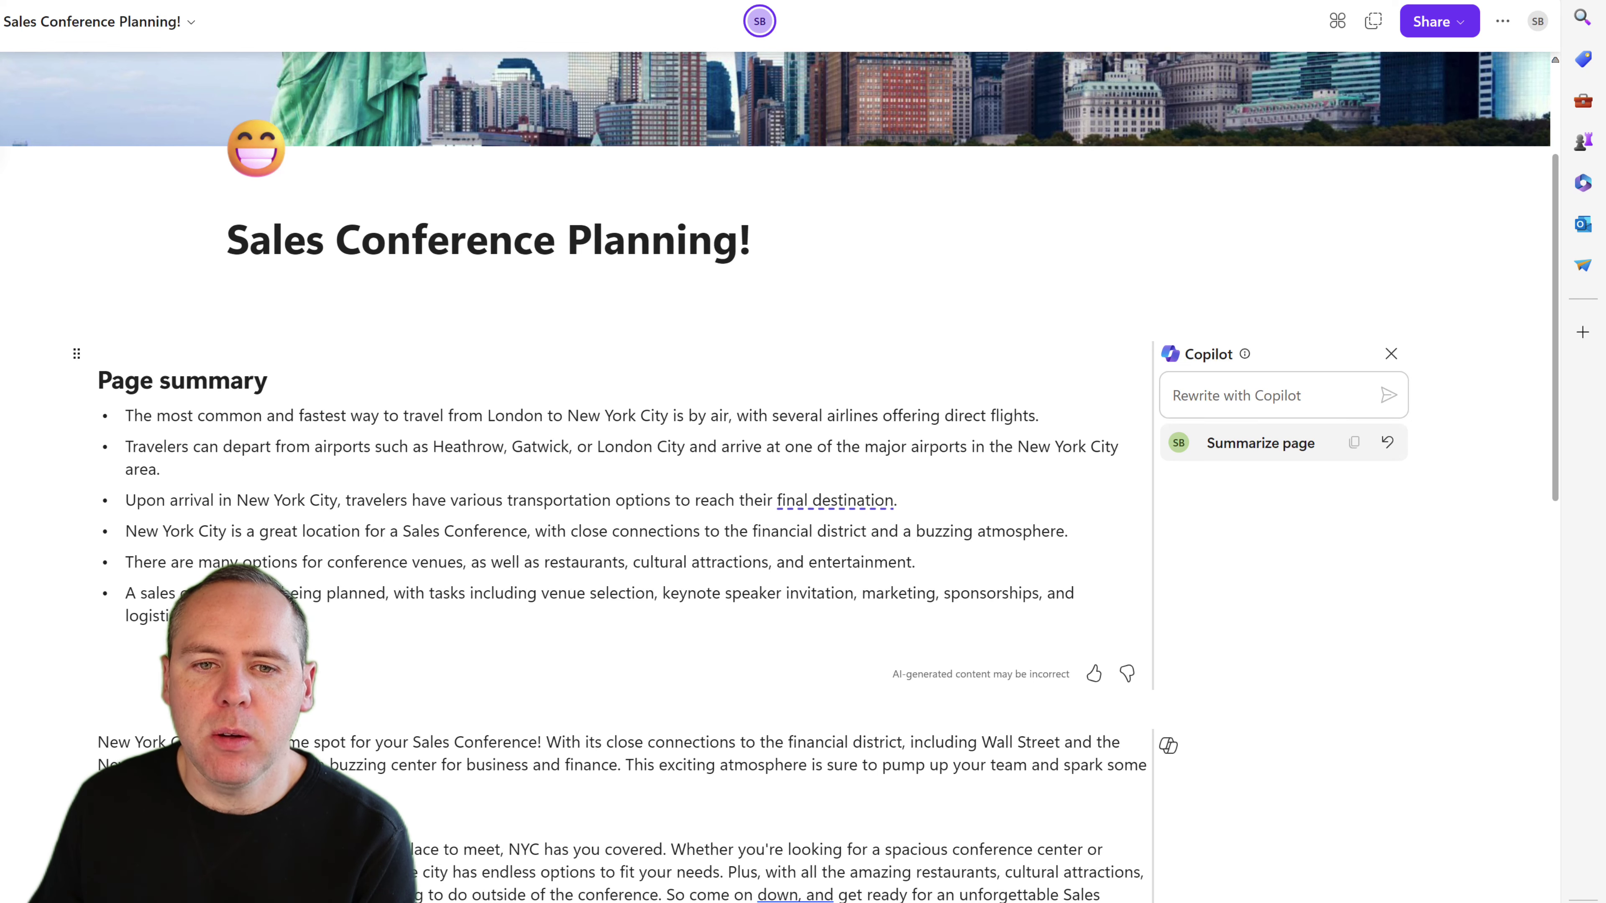
pyautogui.click(13, 216)
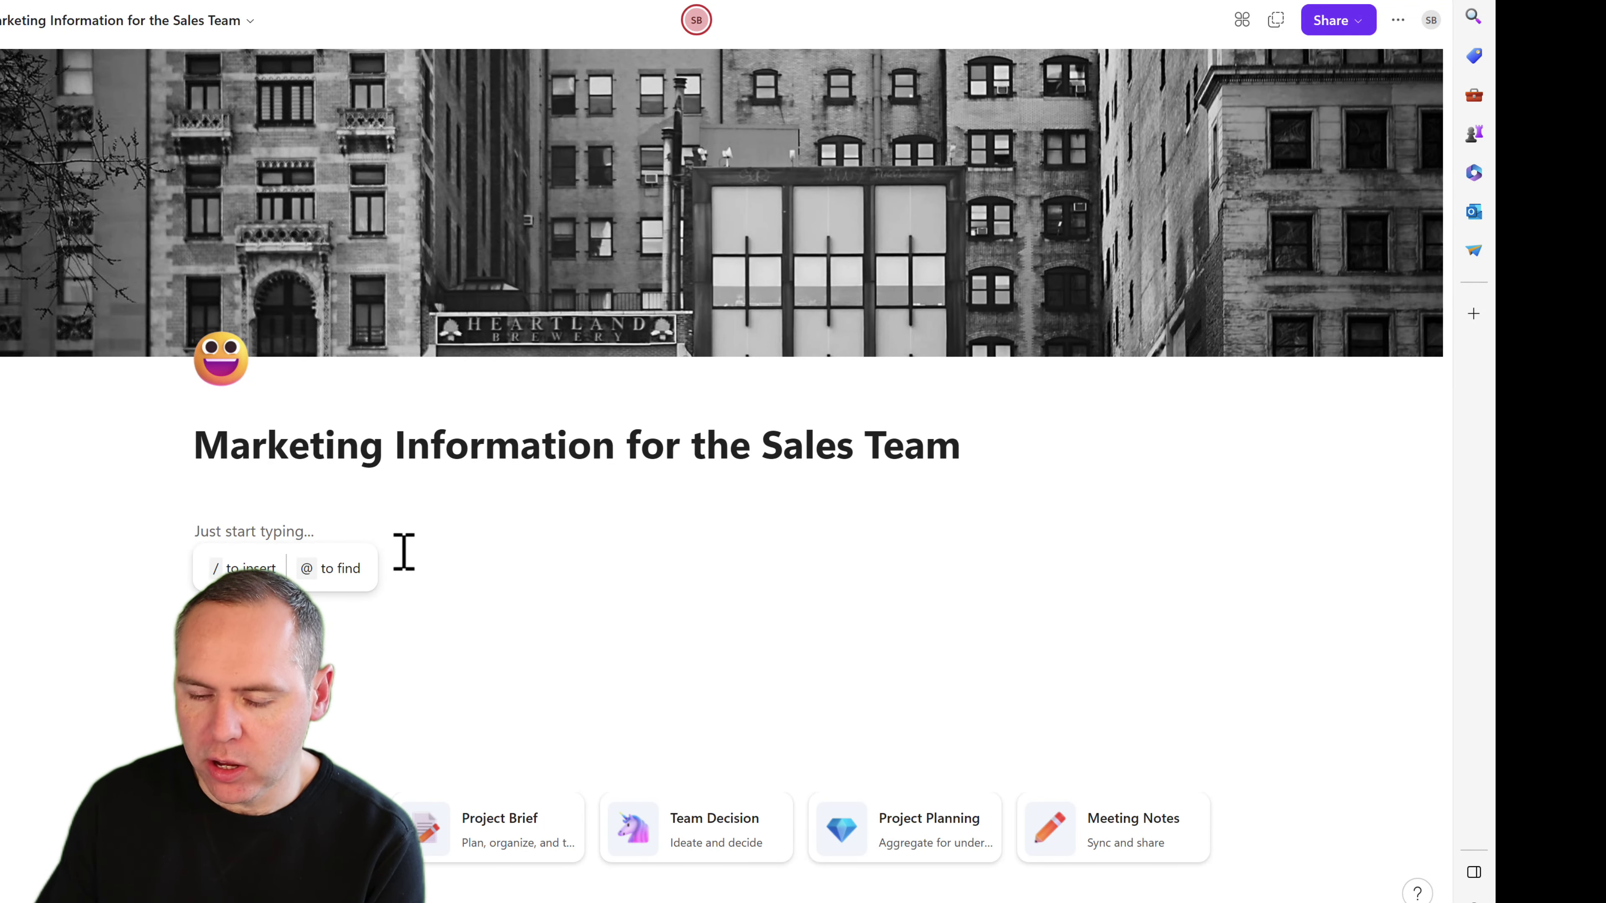
# Have Copilot draft an article on the benefits of the New York City Sales Conference
pyautogui.write('/')
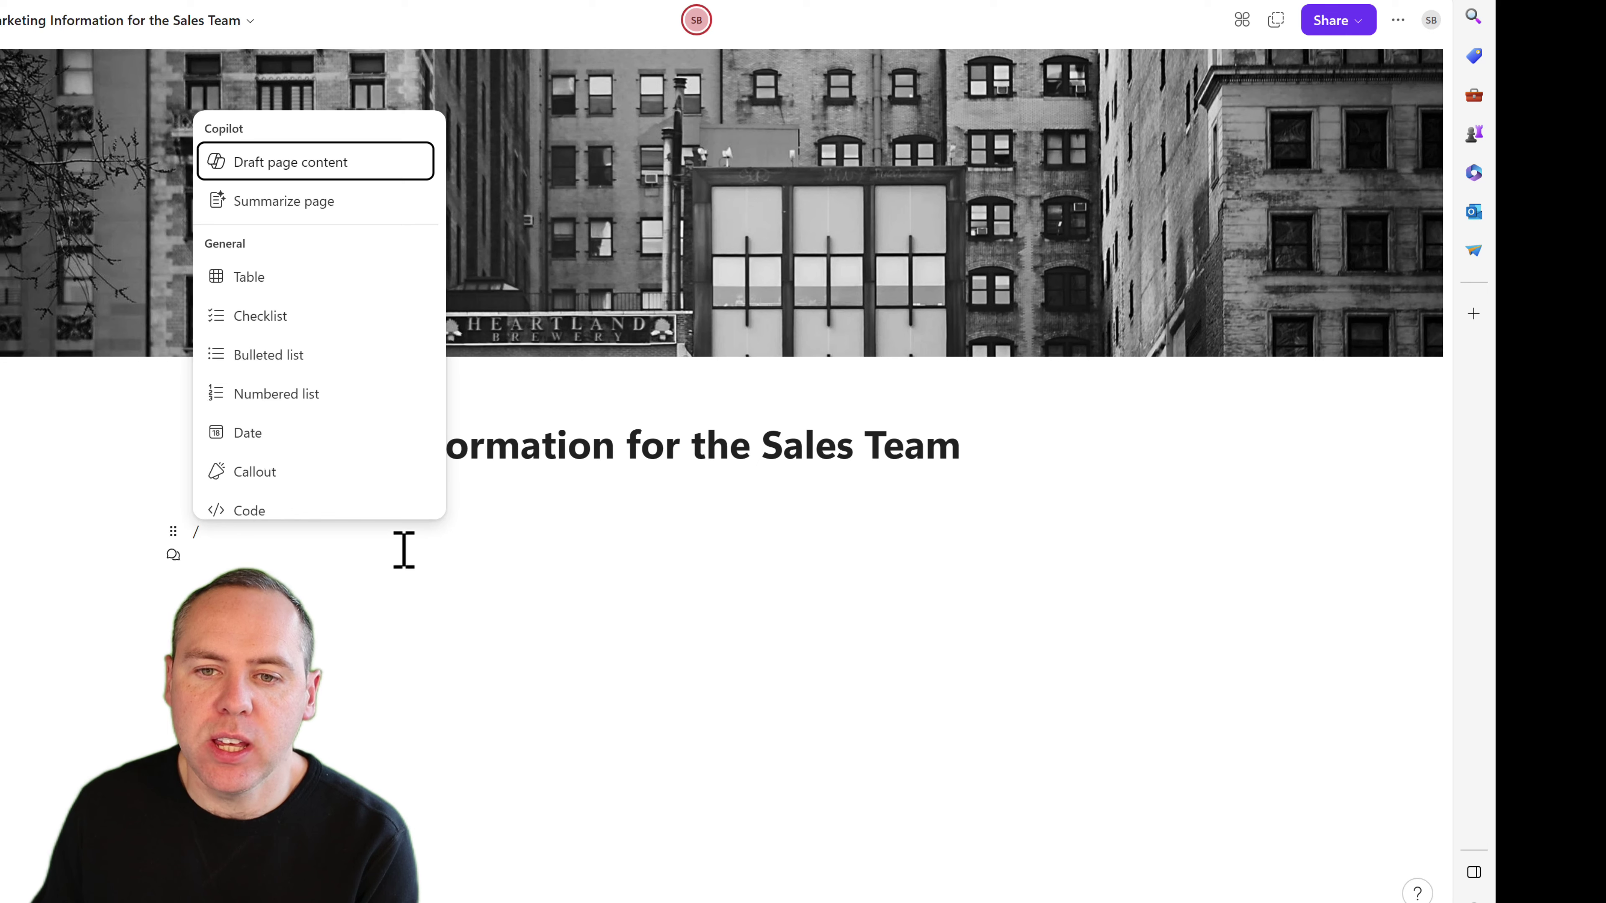
pyautogui.click(346, 174)
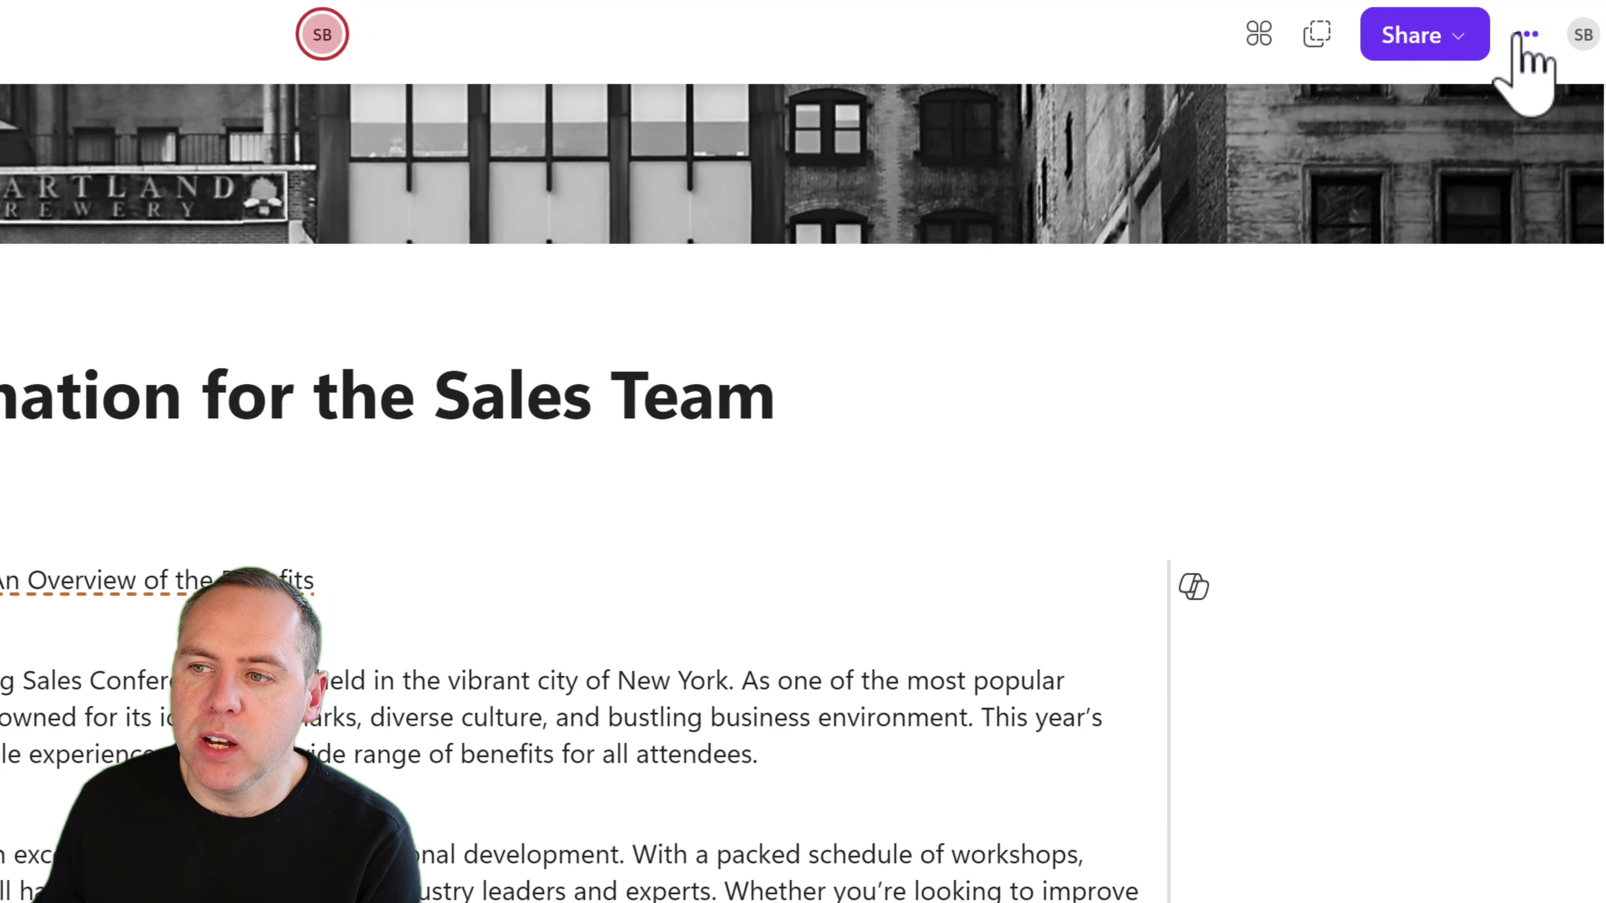
# Create an AI recap of the marketing page's changes from the page's Recap option
pyautogui.click(1525, 35)
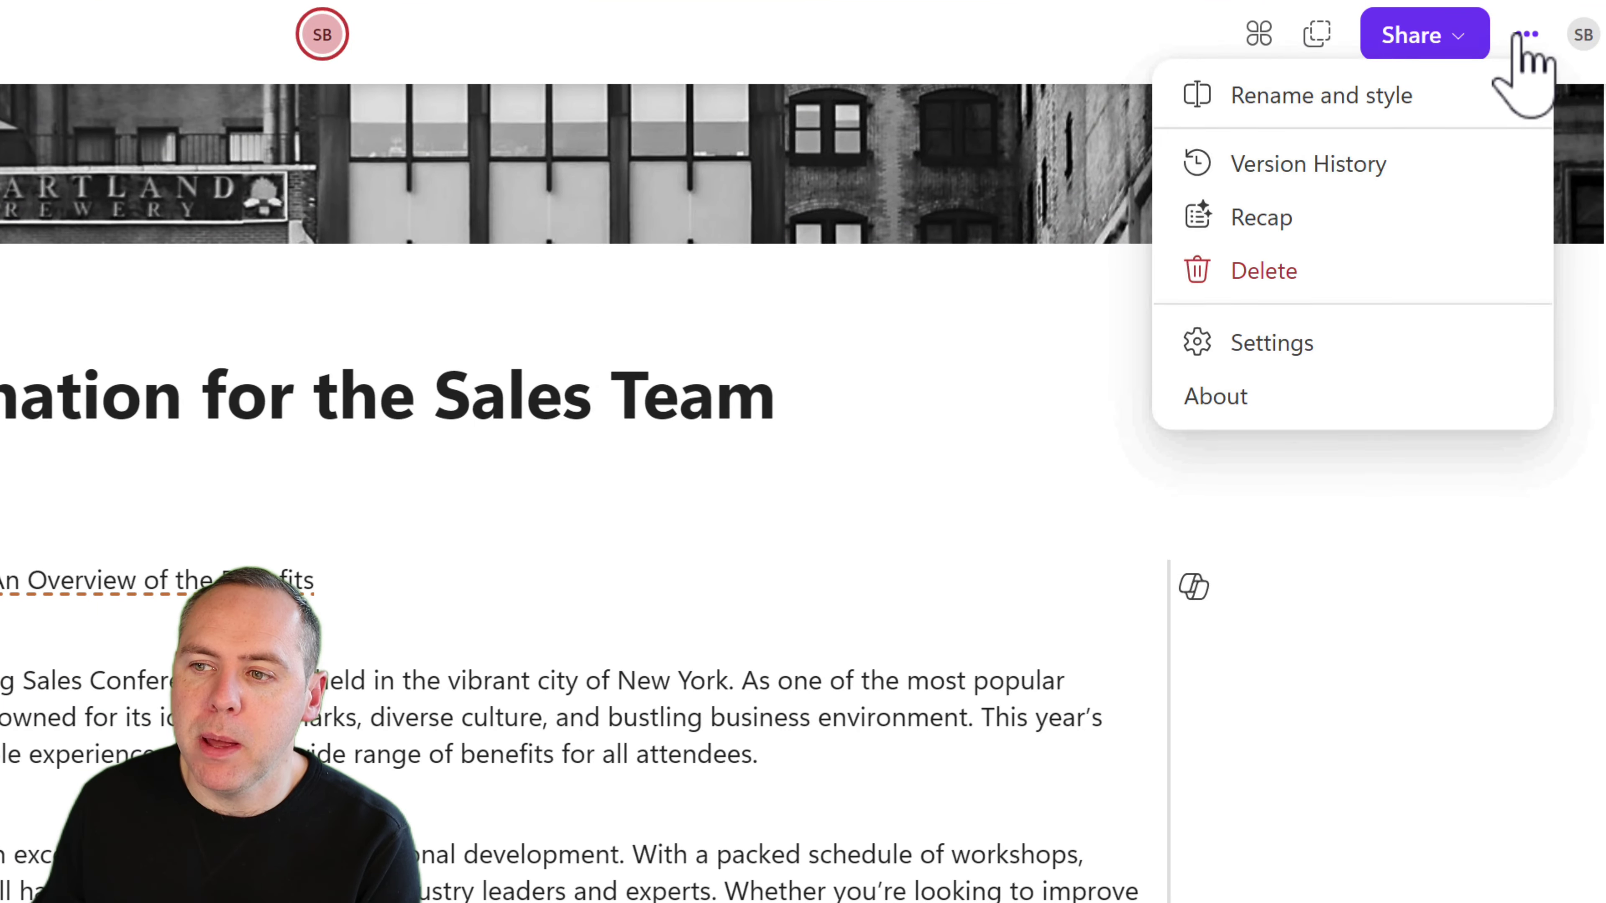
pyautogui.click(1401, 219)
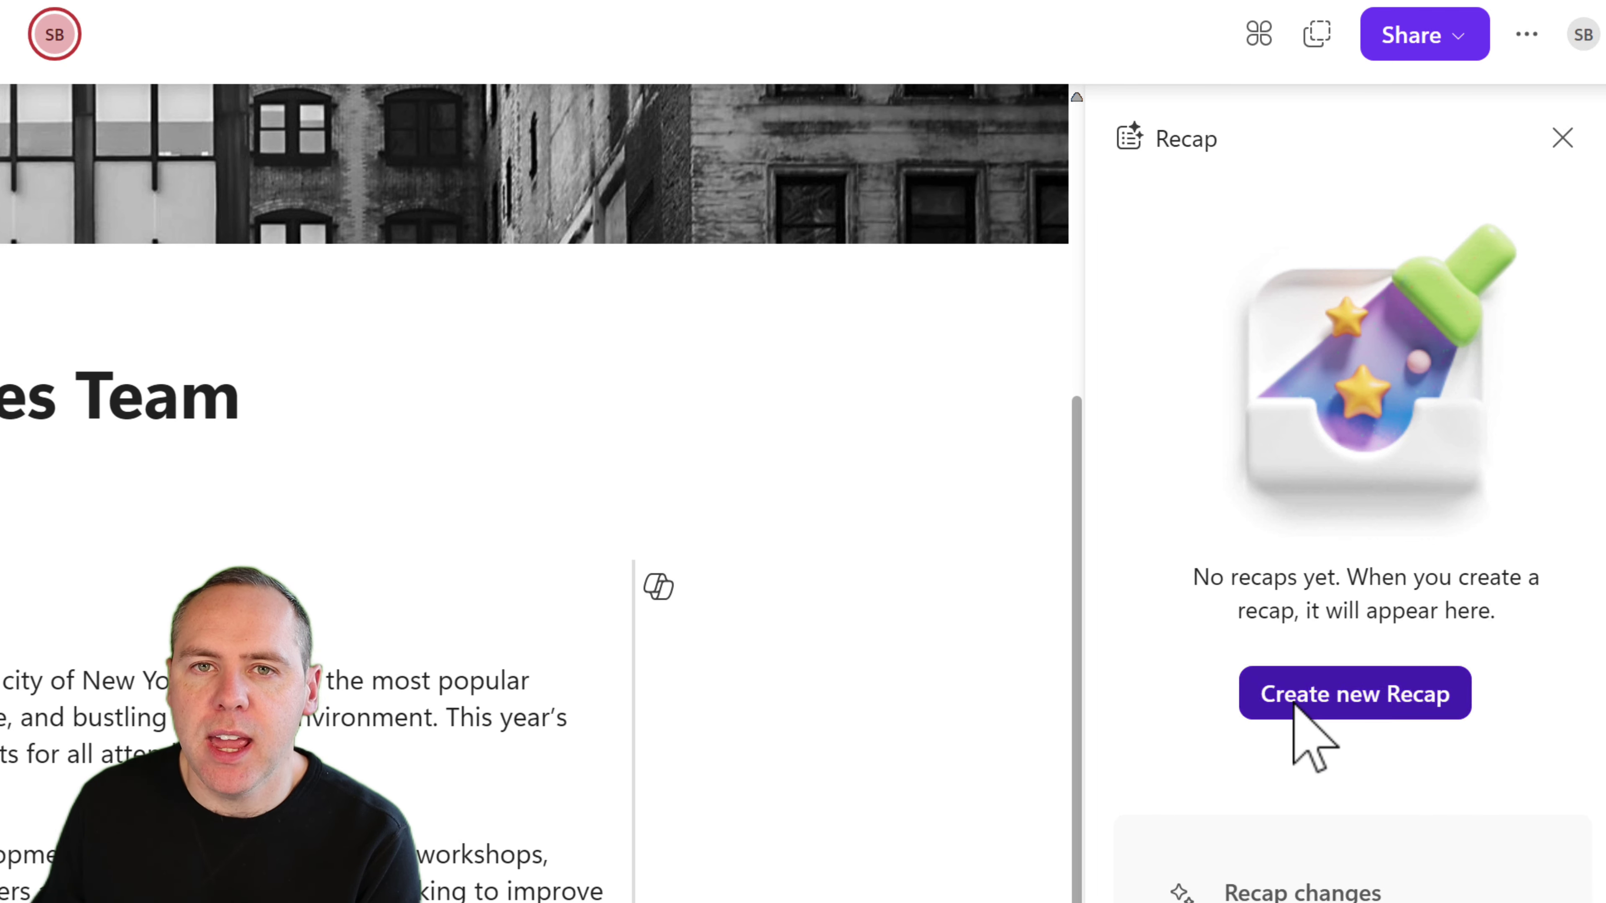
pyautogui.click(1293, 706)
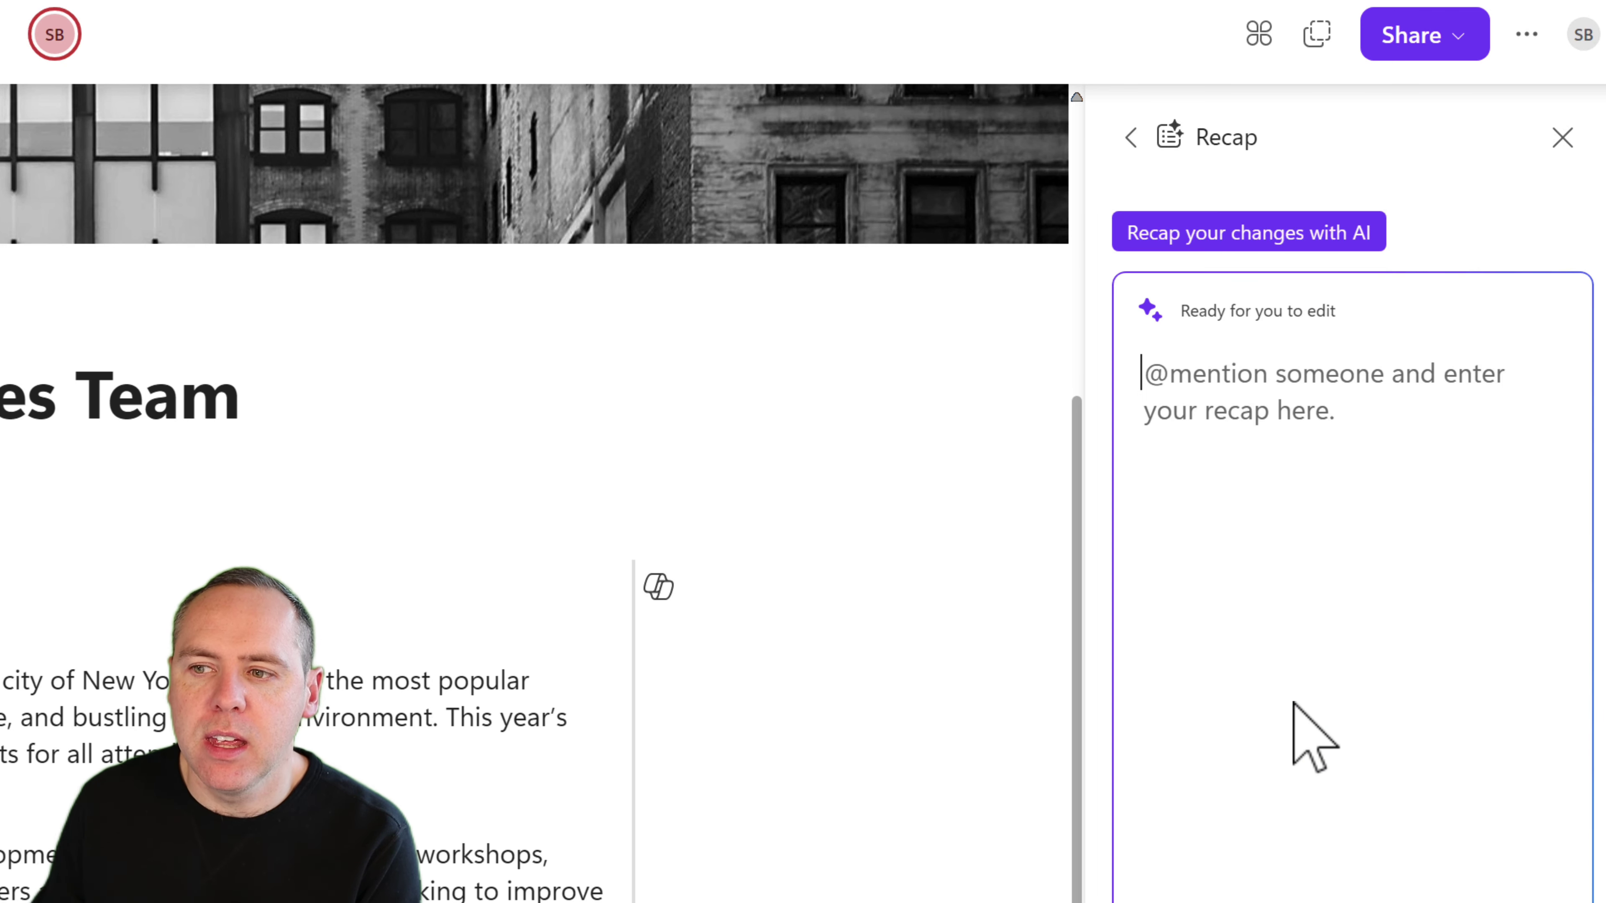
pyautogui.click(1221, 241)
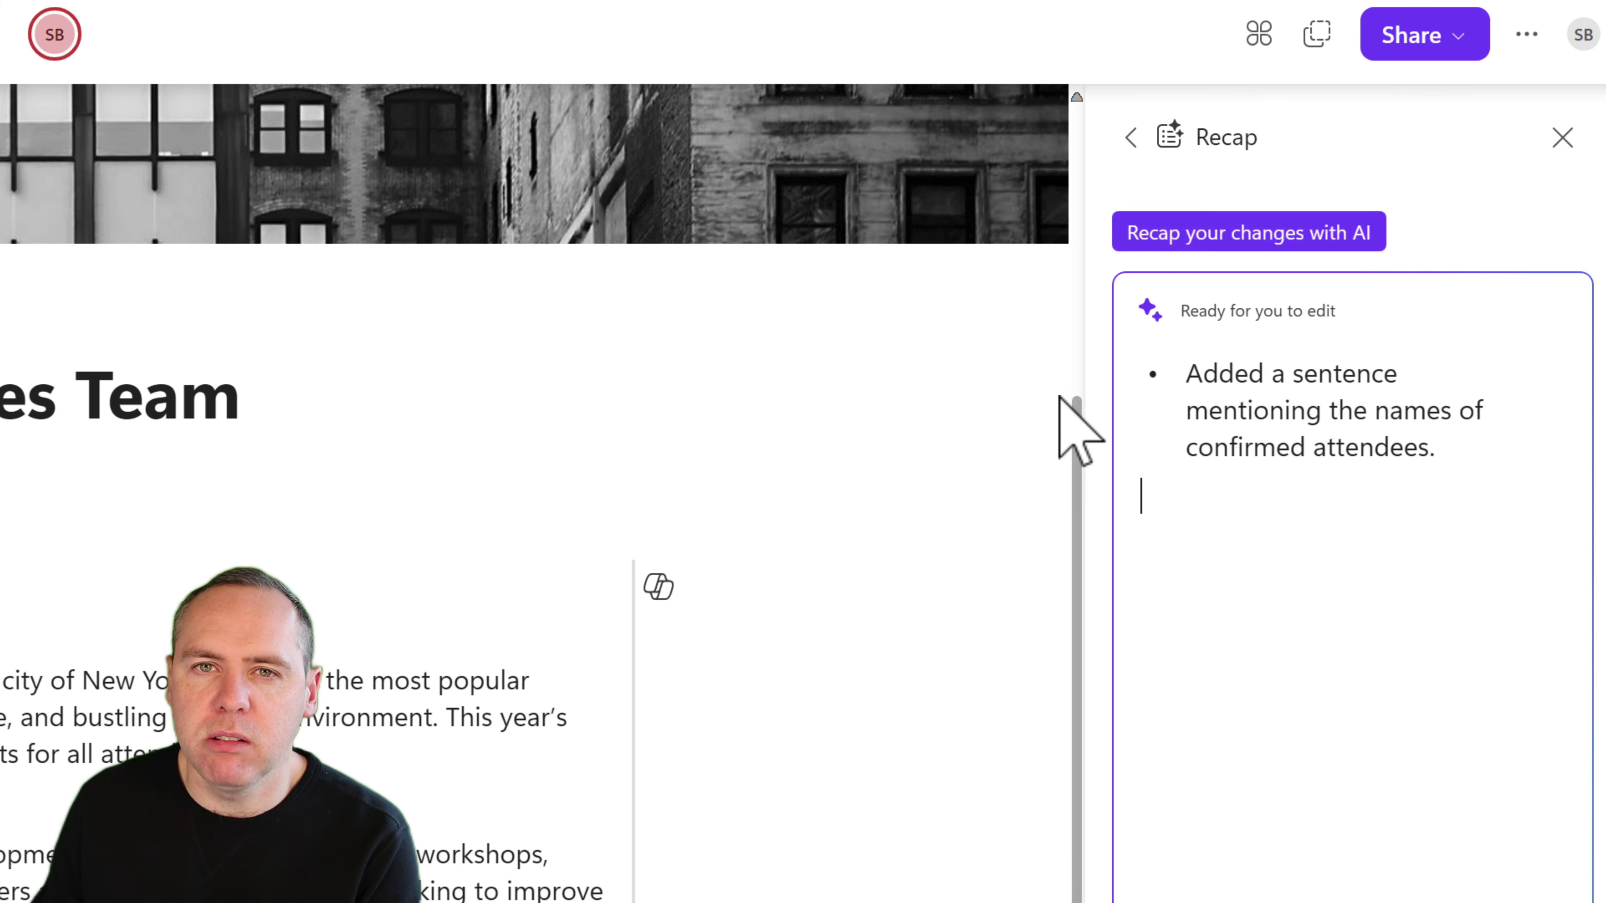
pyautogui.click(1351, 512)
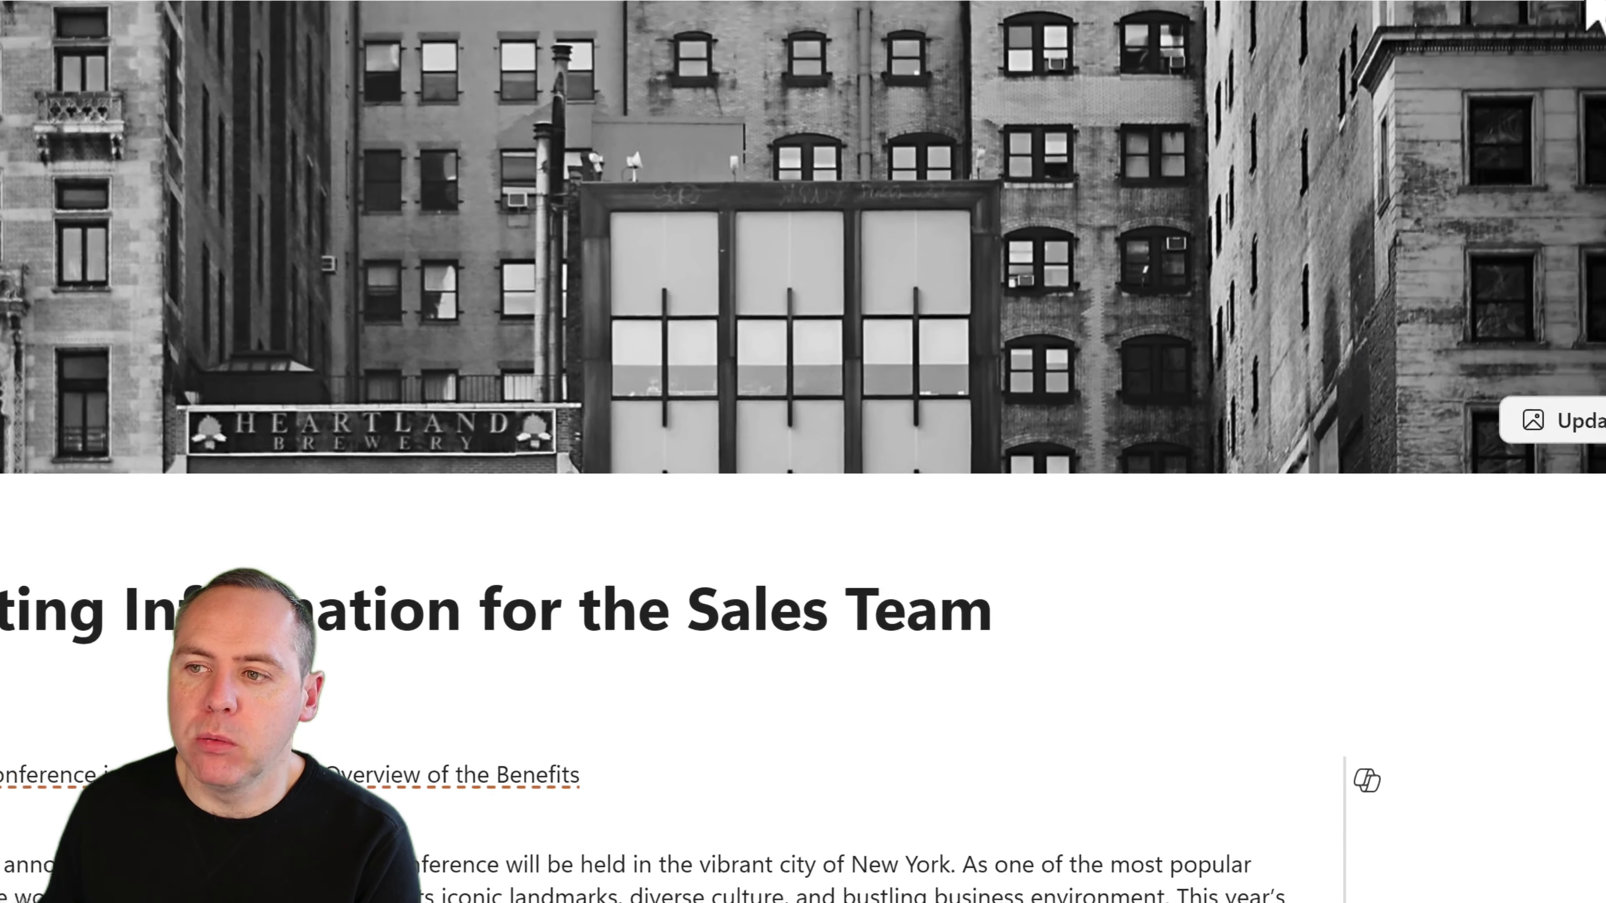
# Share the marketing page as a Loop component and embed it as a live card in a new email
pyautogui.click(1414, 38)
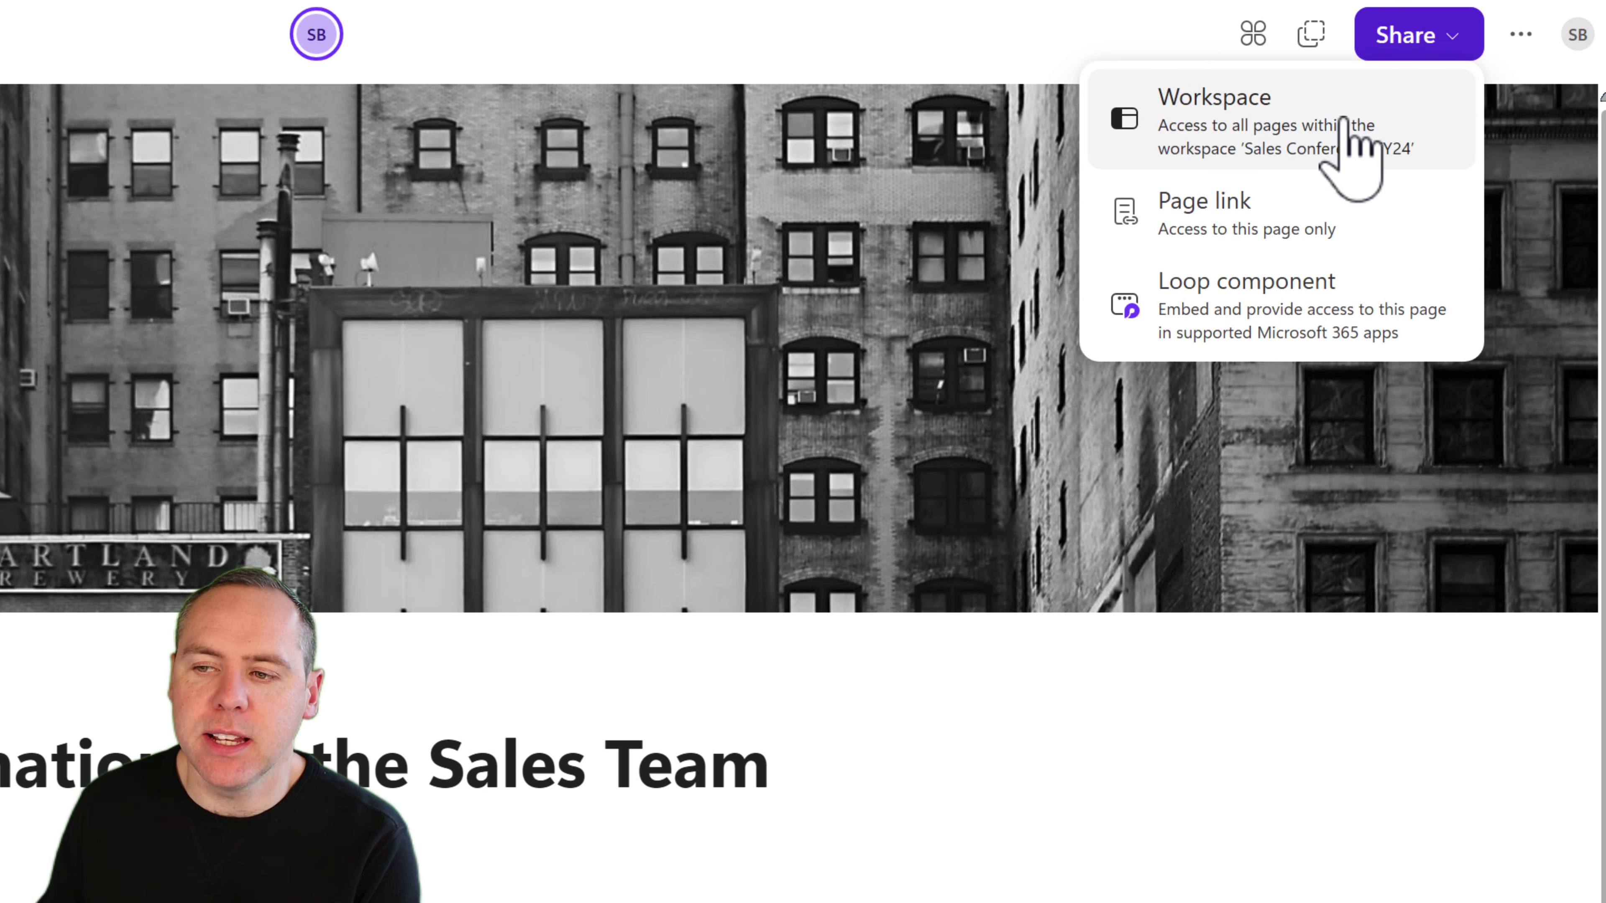
pyautogui.click(1282, 329)
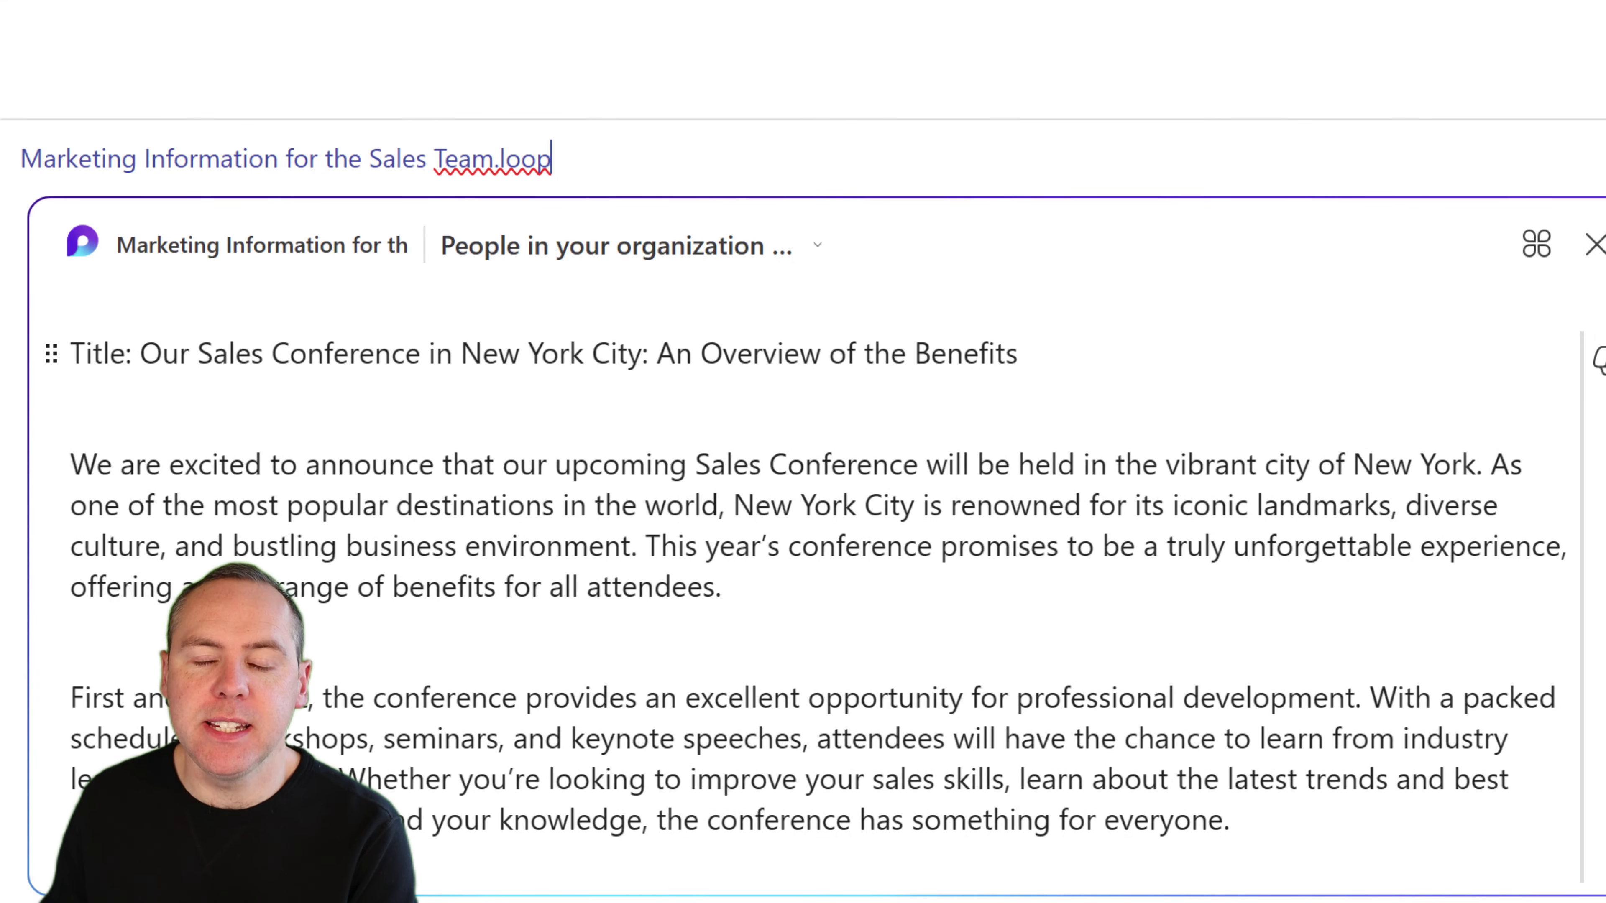
pyautogui.scroll(-1, 802, 569)
pyautogui.scroll(-6, 803, 569)
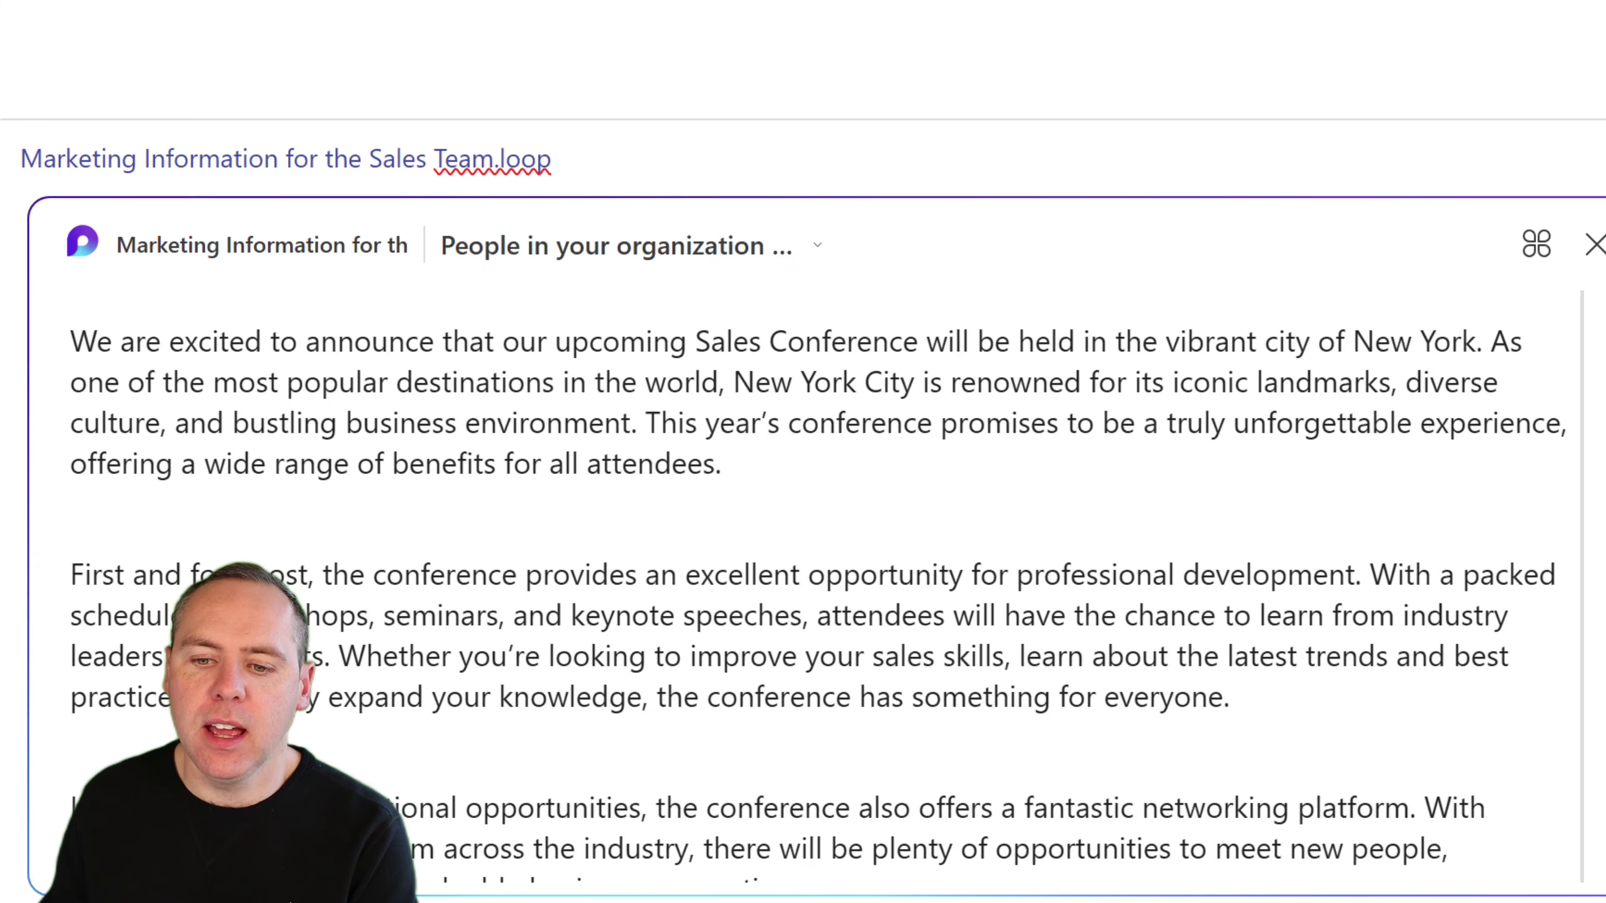
pyautogui.scroll(8, 803, 569)
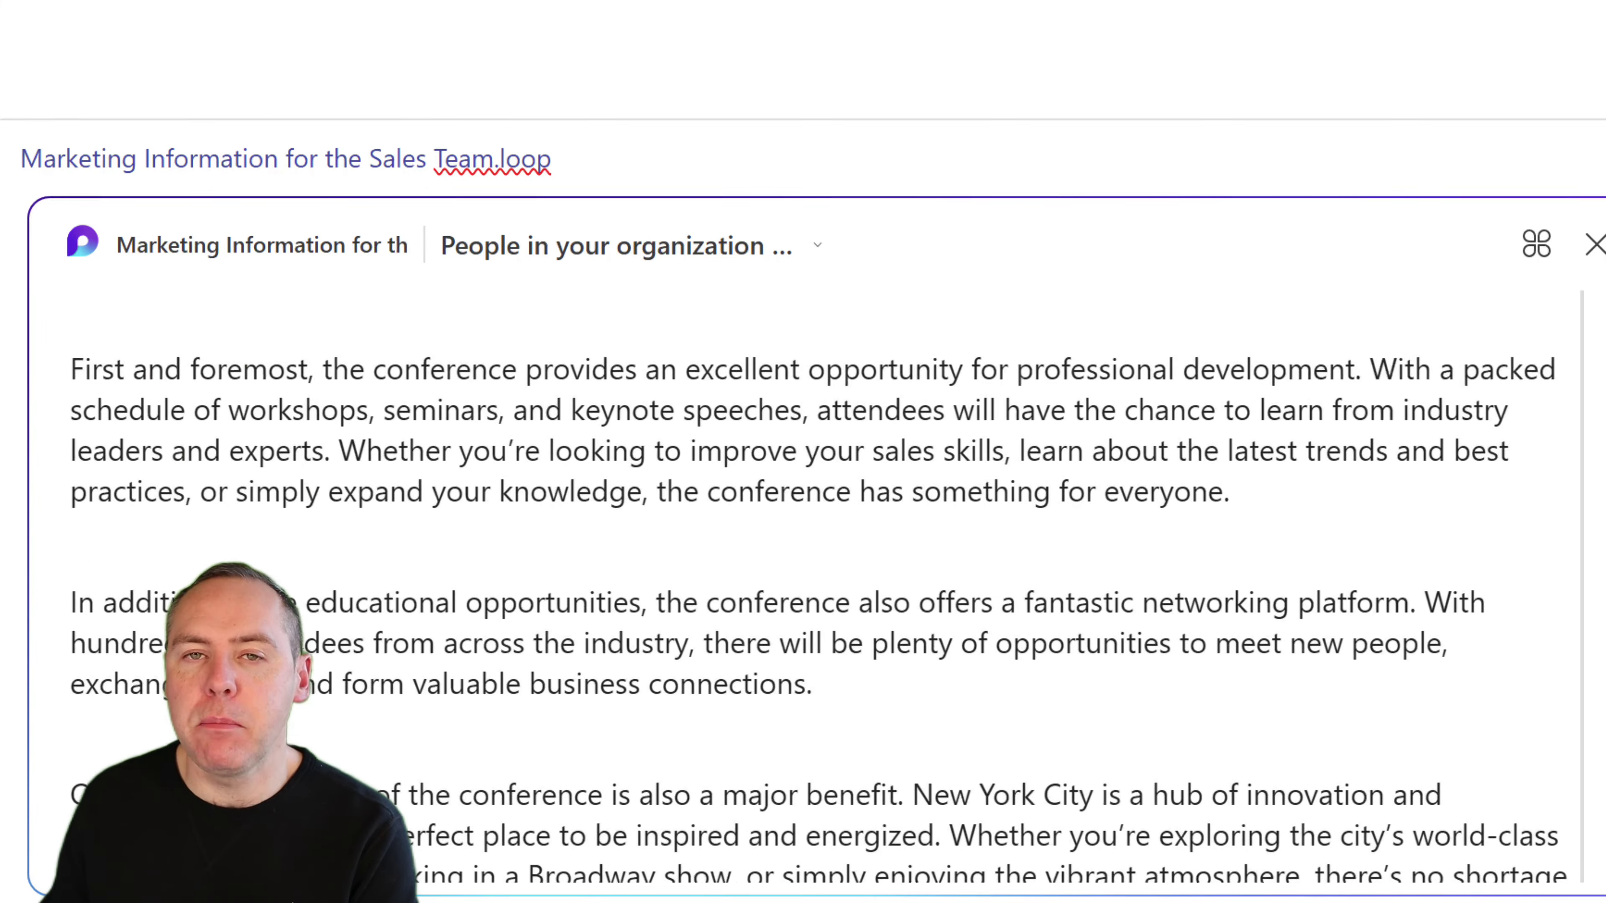